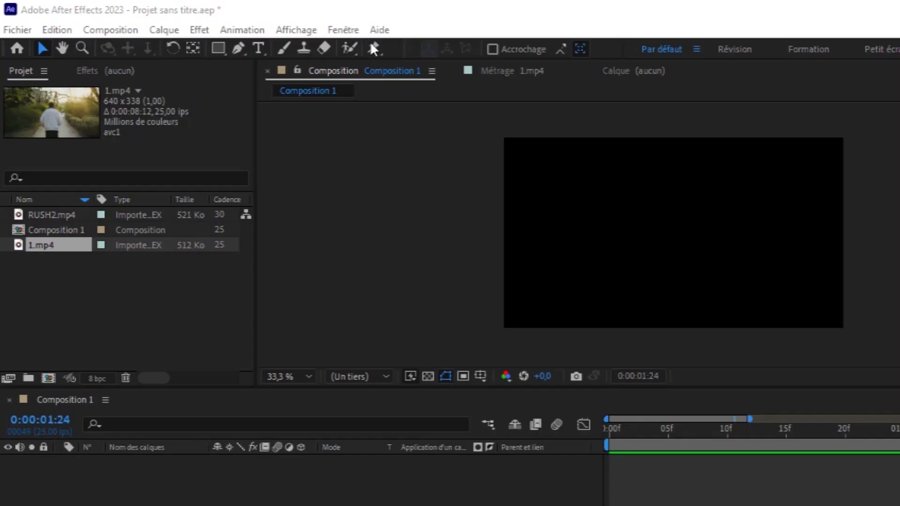
Choose the Rectangle tool and start setting the shape fill colour to hex F5B60C.
{"action": "left_click", "coordinate": [218, 48]}
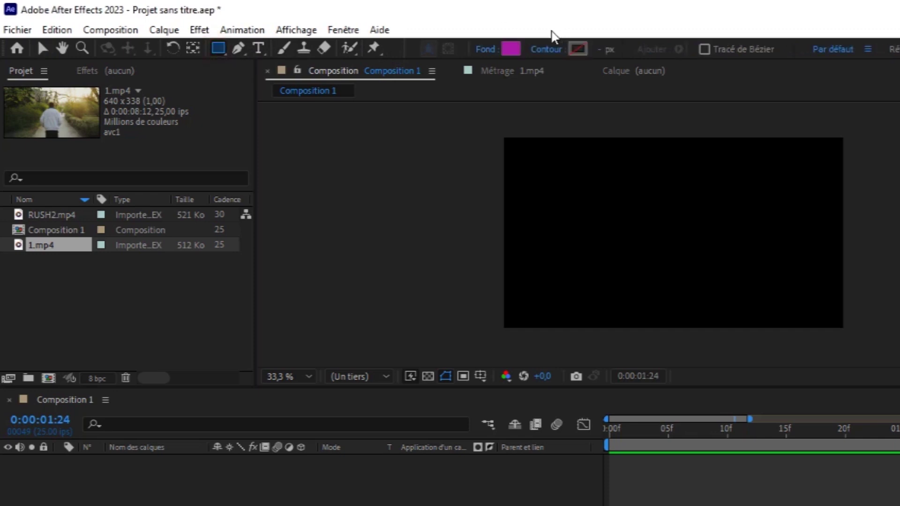
{"action": "left_click", "coordinate": [511, 49]}
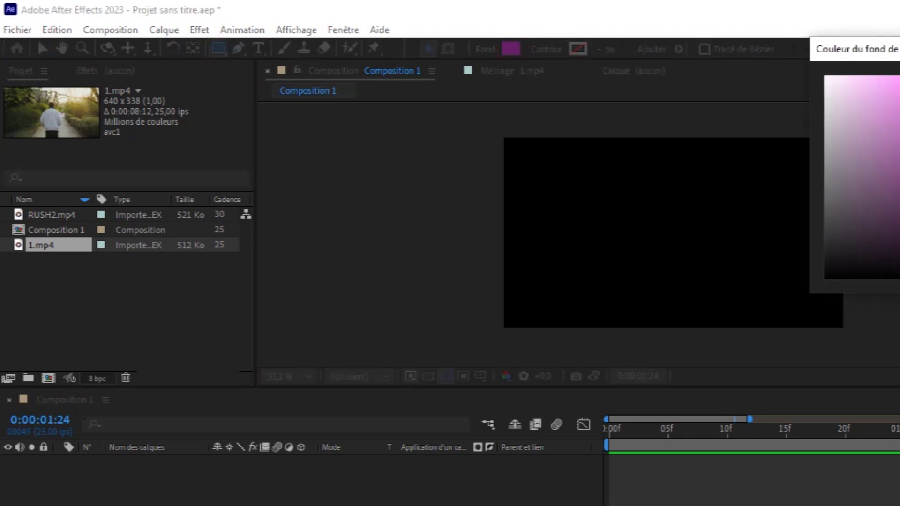
{"action": "type", "text": "F"}
{"action": "type", "text": "5"}
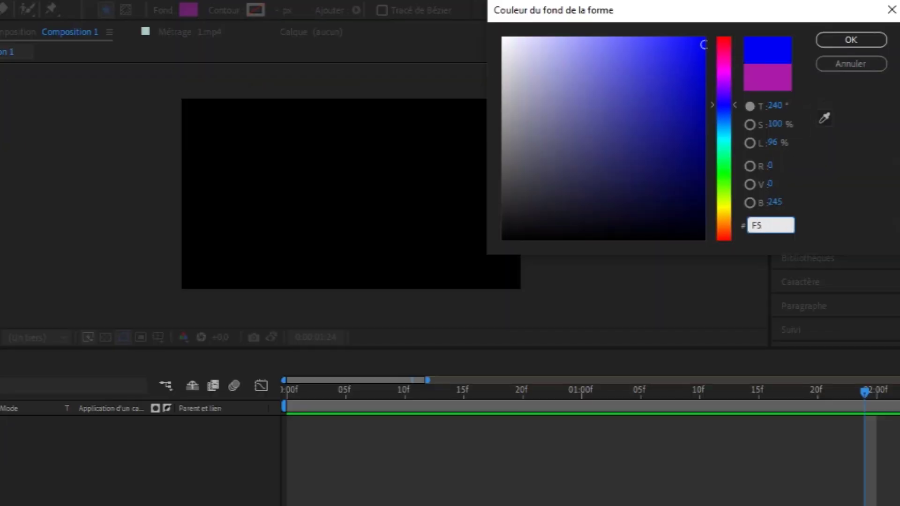
{"action": "type", "text": "B60C"}
Draw an F5B60C orange rectangle over the full frame, extending past the top, and duplicate it.
{"action": "key", "text": "Return"}
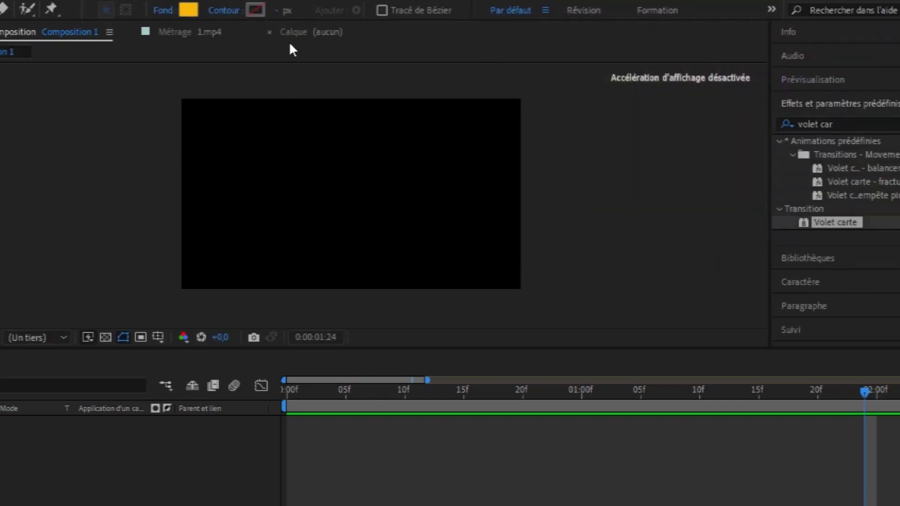
{"action": "left_click_drag", "start_coordinate": [162, 97], "coordinate": [548, 291]}
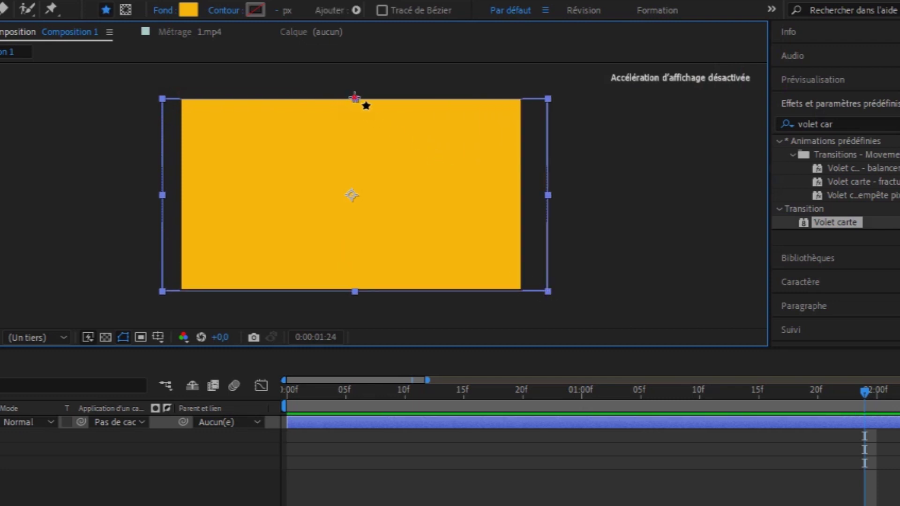
{"action": "left_click_drag", "start_coordinate": [355, 98], "coordinate": [355, 89]}
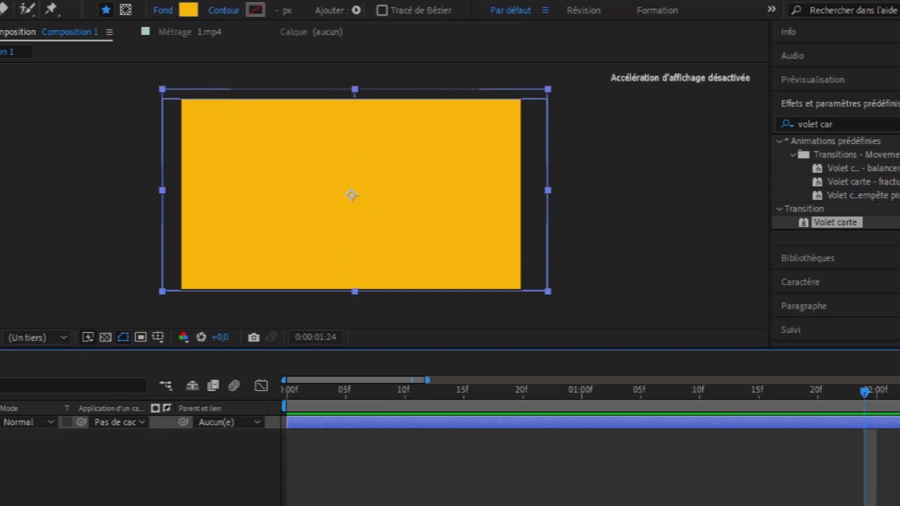
{"action": "key", "text": "ctrl+d"}
Recolour the copied rectangle cream with hex EAE4DC.
{"action": "left_click", "coordinate": [189, 11]}
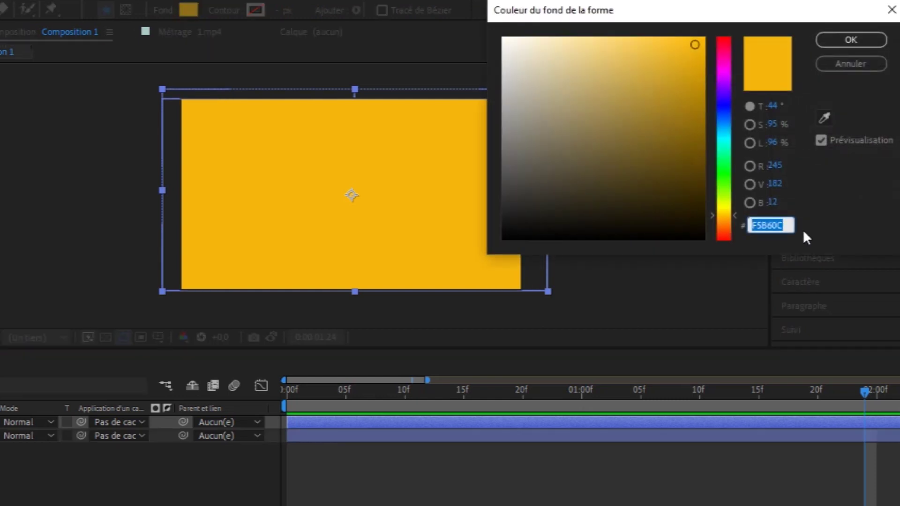
{"action": "type", "text": "EA"}
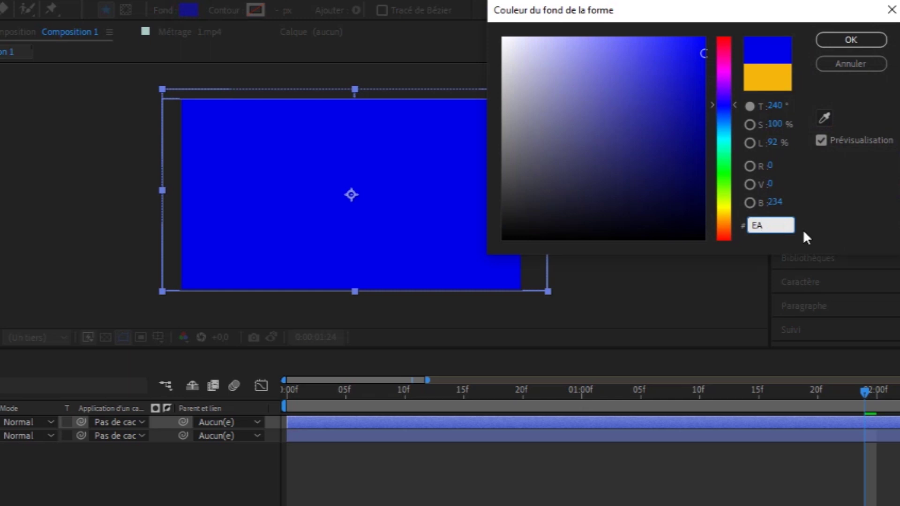
{"action": "type", "text": "E4"}
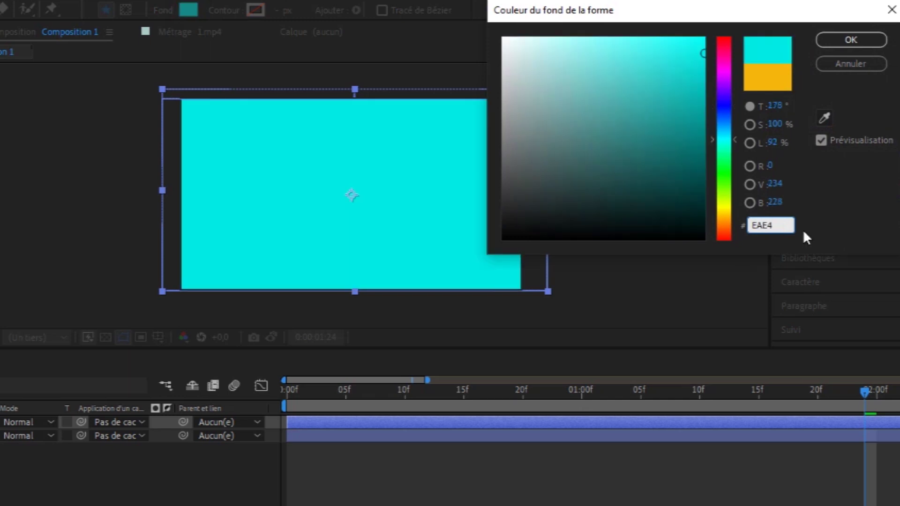
{"action": "type", "text": "D"}
{"action": "type", "text": "C"}
{"action": "key", "text": "Return"}
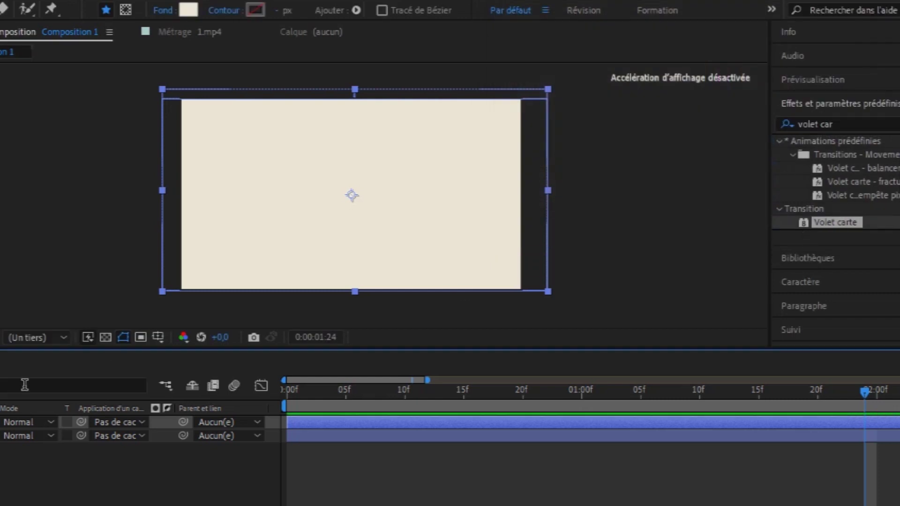
Duplicate the cream layer and give the new copy a pink F47EF3 fill.
{"action": "key", "text": "ctrl+d"}
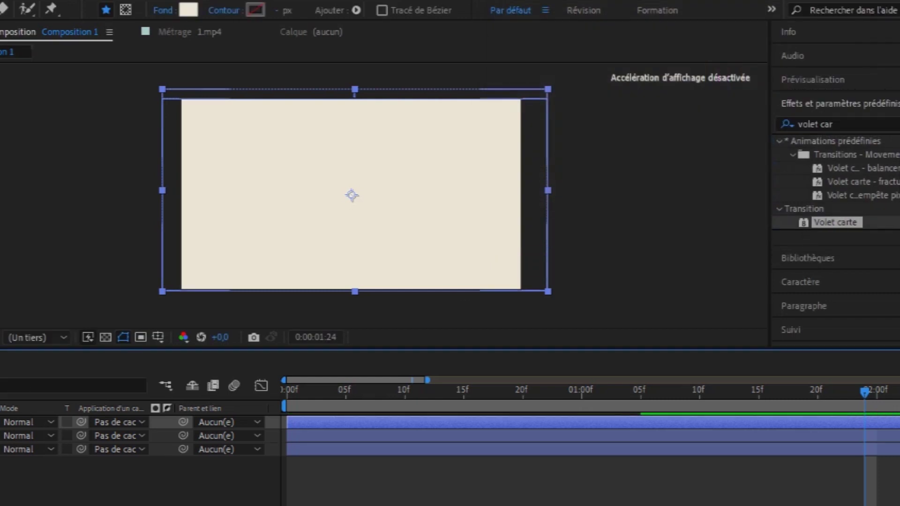
{"action": "left_click", "coordinate": [188, 12]}
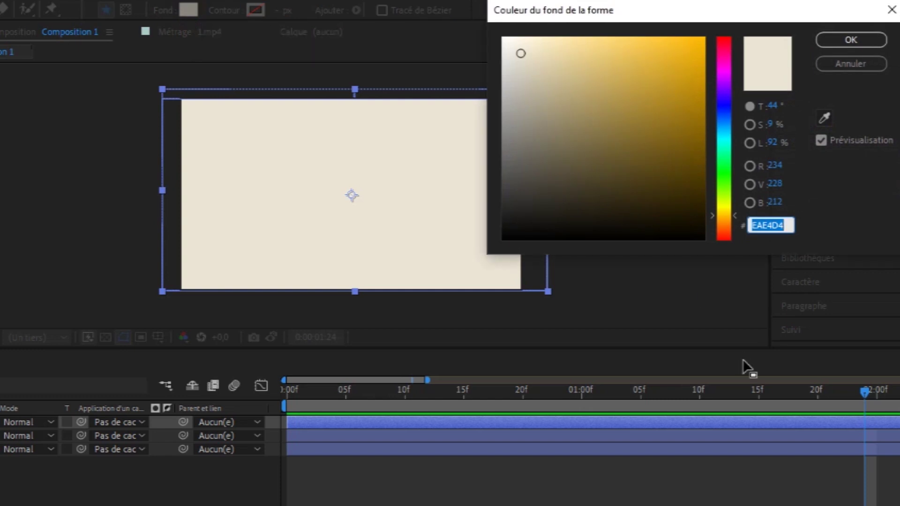
{"action": "type", "text": "F4"}
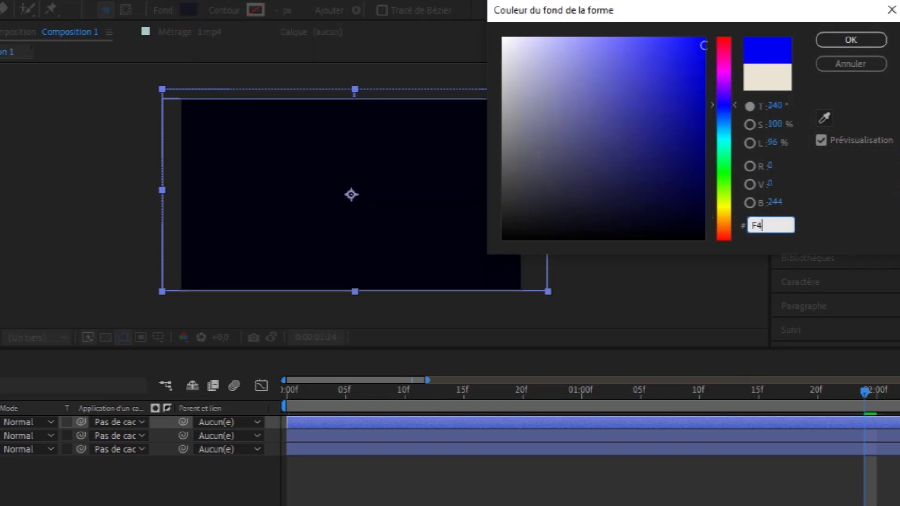
{"action": "type", "text": "7EF"}
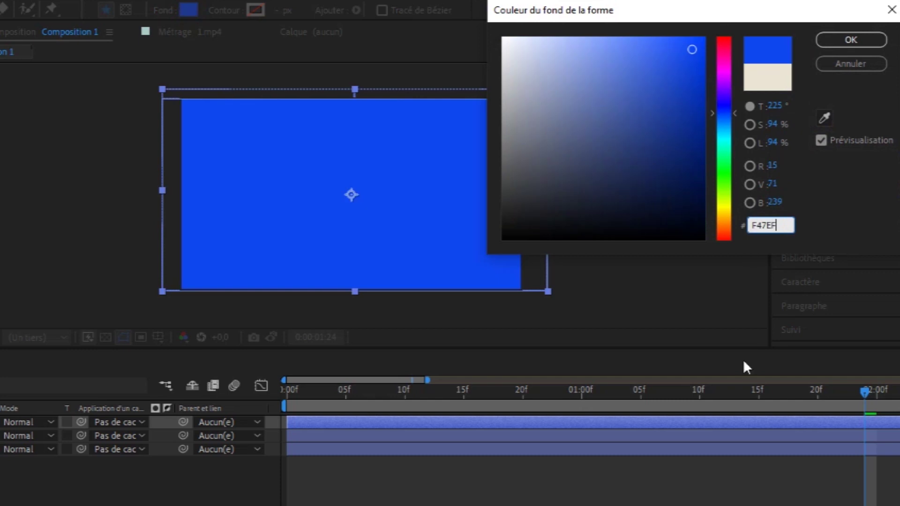
{"action": "type", "text": "3"}
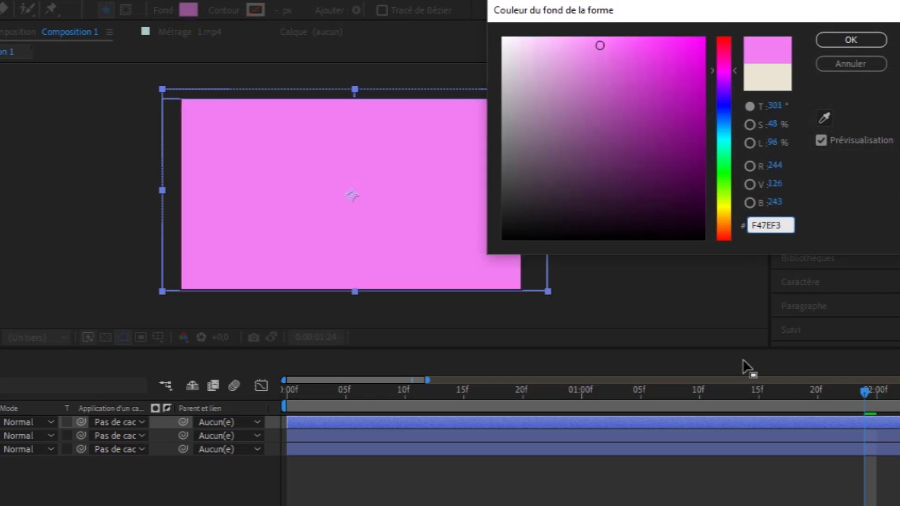
{"action": "key", "text": "Return"}
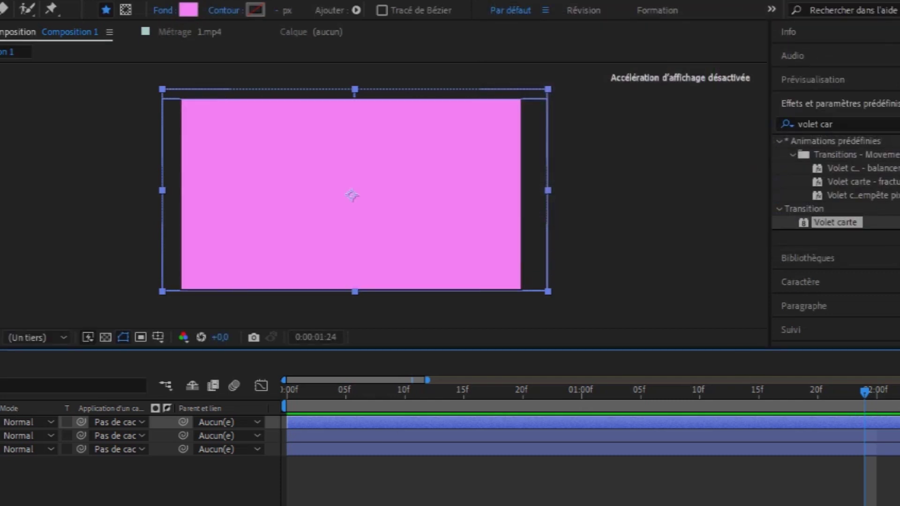
Duplicate again and give the newest copy a deep magenta fill, about CA16C8.
{"action": "key", "text": "ctrl+d"}
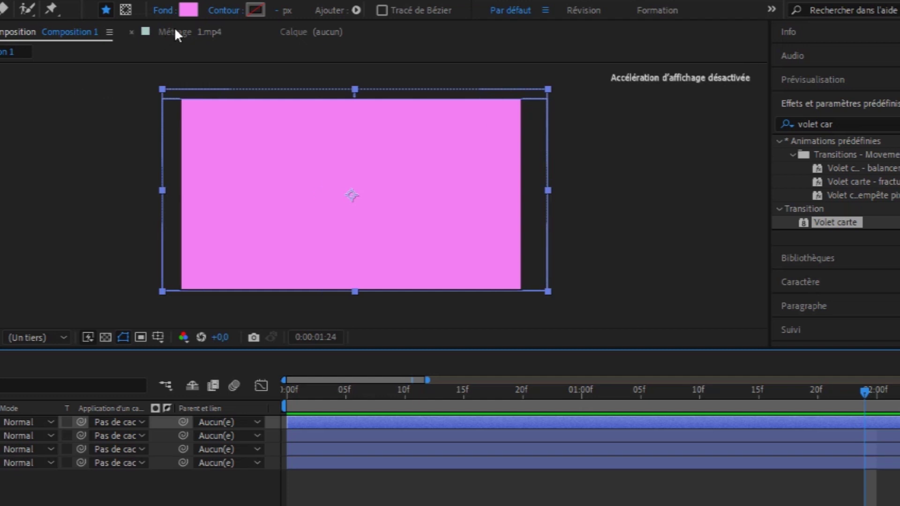
{"action": "left_click", "coordinate": [187, 6]}
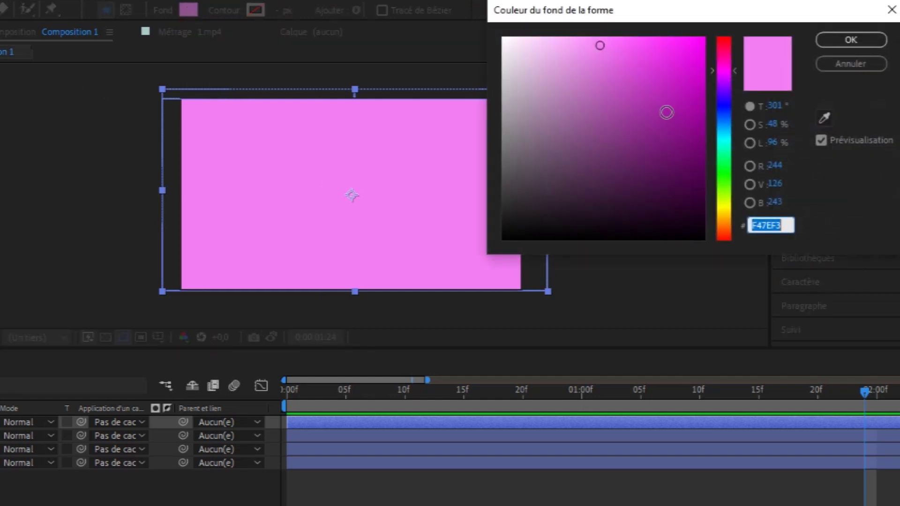
{"action": "left_click", "coordinate": [659, 95]}
{"action": "left_click", "coordinate": [661, 72]}
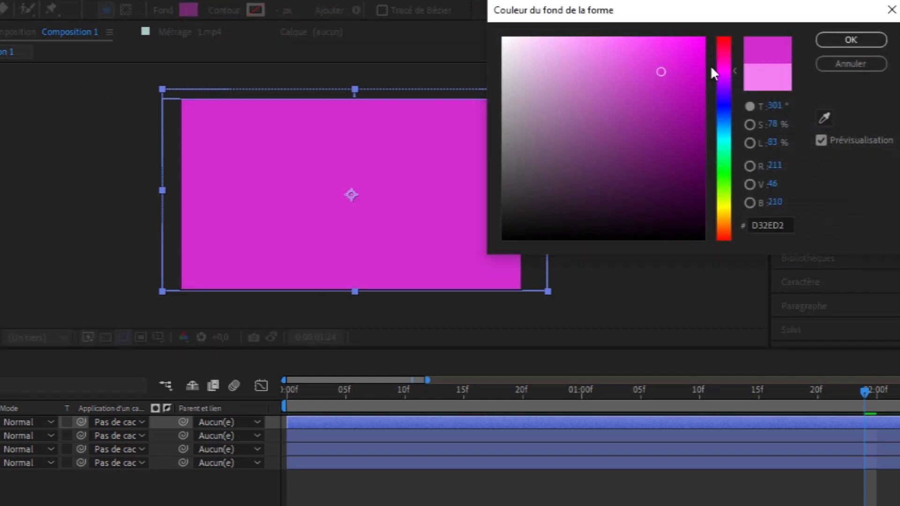
{"action": "left_click", "coordinate": [679, 66]}
{"action": "left_click", "coordinate": [674, 91]}
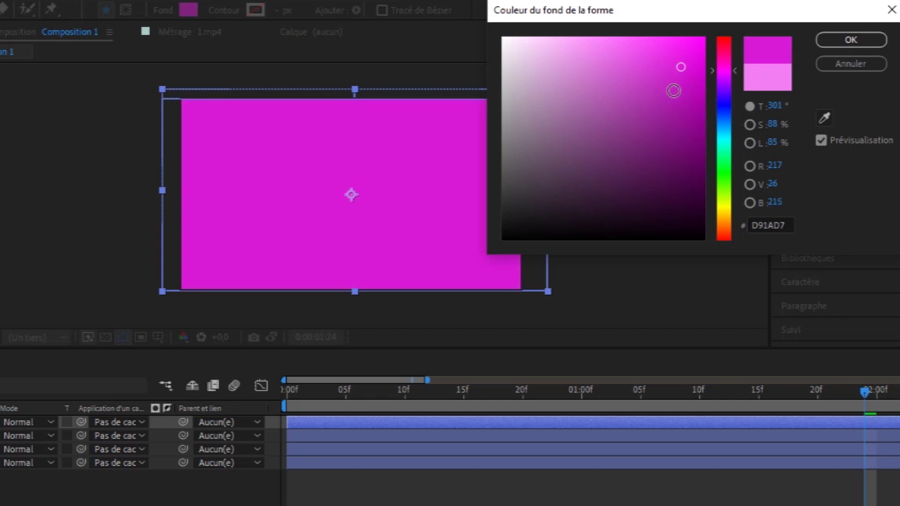
{"action": "left_click", "coordinate": [673, 76]}
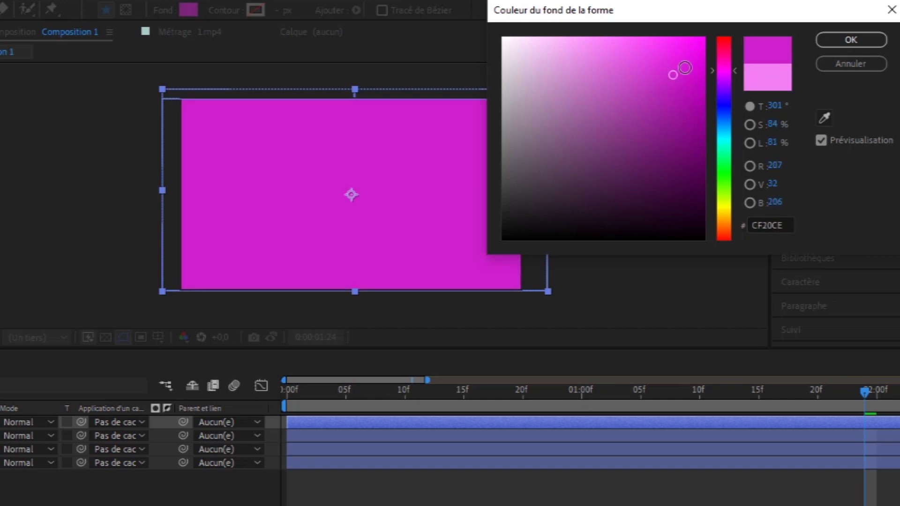
{"action": "left_click", "coordinate": [683, 79]}
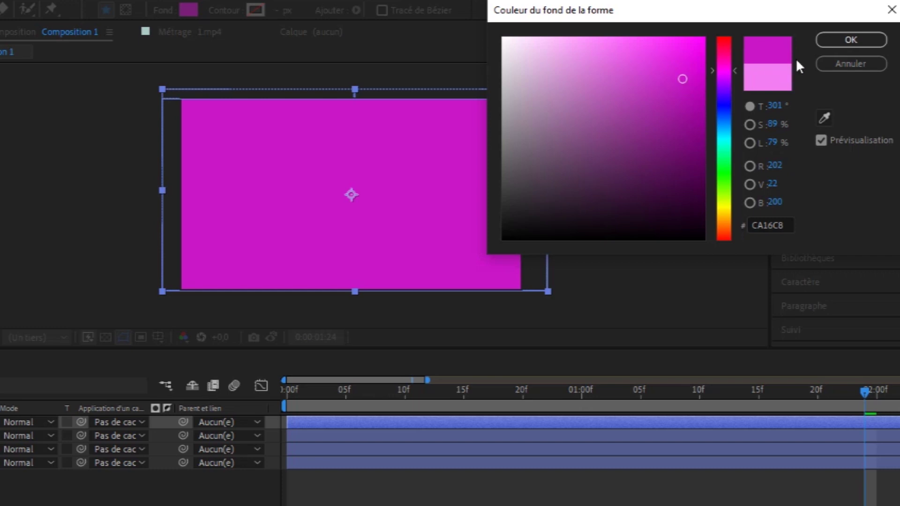
{"action": "left_click", "coordinate": [839, 40]}
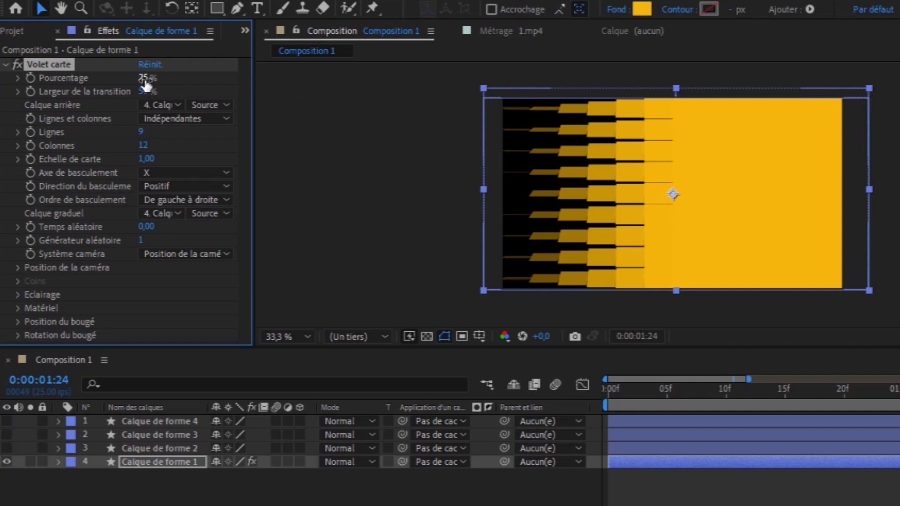
Set Volet carte's Pourcentage to 50 and Largeur de la transition to 0.
{"action": "left_click", "coordinate": [145, 78]}
{"action": "type", "text": "50"}
{"action": "key", "text": "Return"}
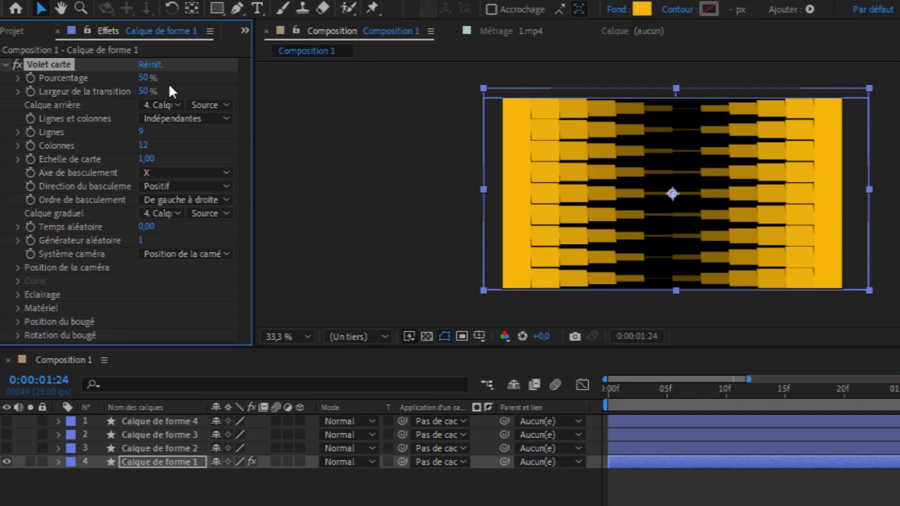
{"action": "left_click", "coordinate": [144, 92]}
{"action": "type", "text": "0"}
{"action": "key", "text": "Return"}
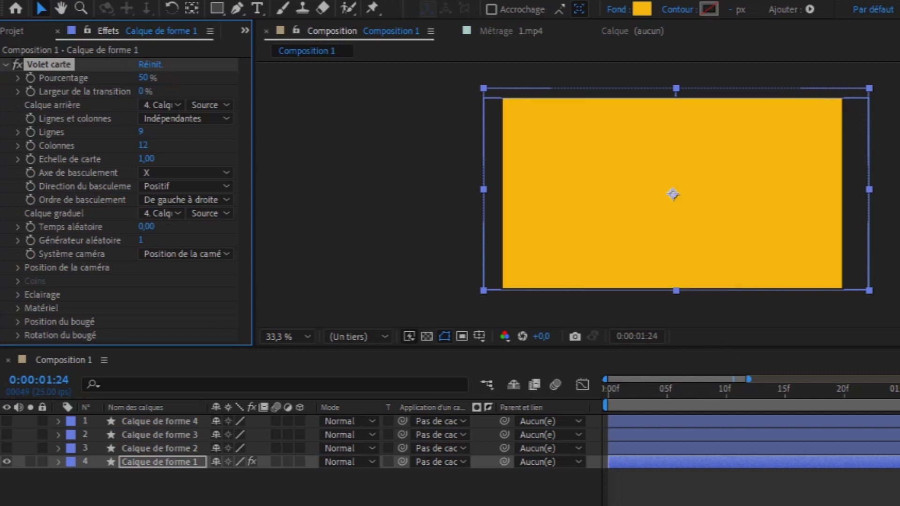
Keyframe Calque de forme 1's Largeur de la transition from 100% at frame 0 to 0% at frame 20.
{"action": "mouse_move", "coordinate": [868, 413]}
{"action": "left_mouse_down"}
{"action": "mouse_move", "coordinate": [809, 412]}
{"action": "mouse_move", "coordinate": [841, 412]}
{"action": "left_mouse_up"}
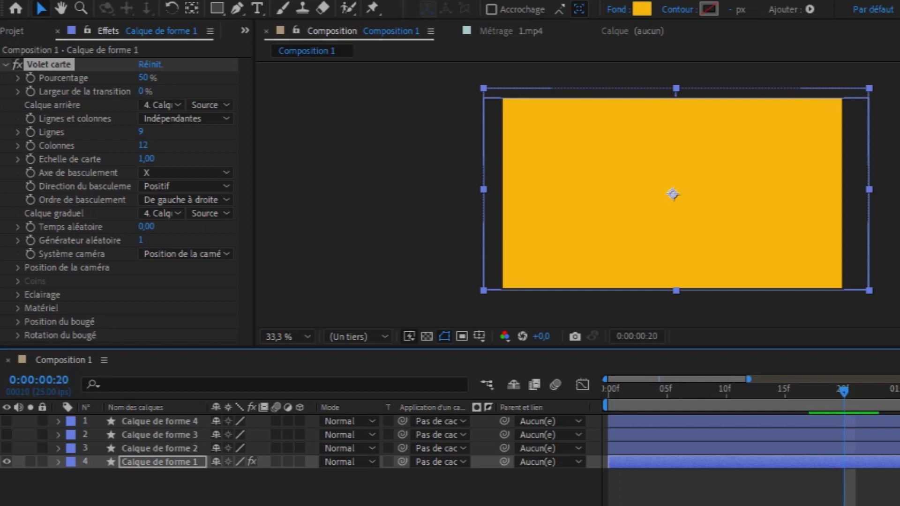
{"action": "left_click", "coordinate": [178, 460]}
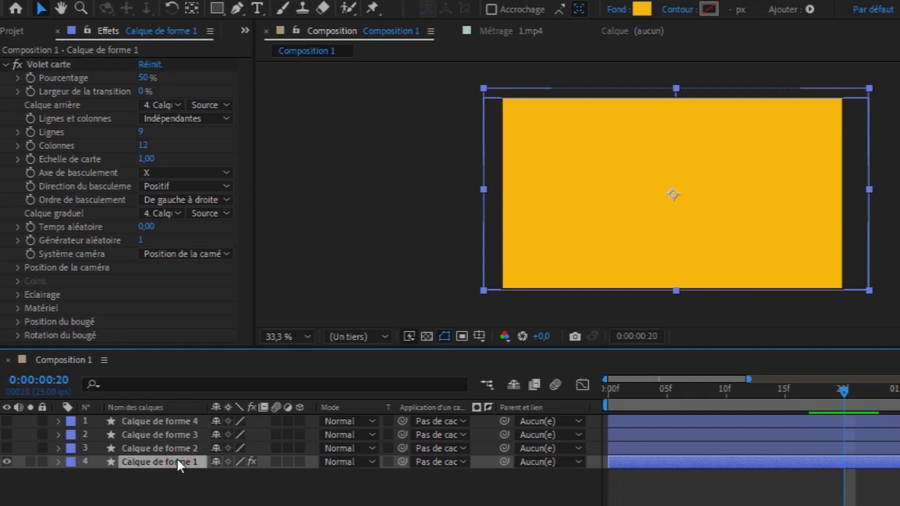
{"action": "left_click", "coordinate": [32, 91]}
{"action": "key", "text": "u"}
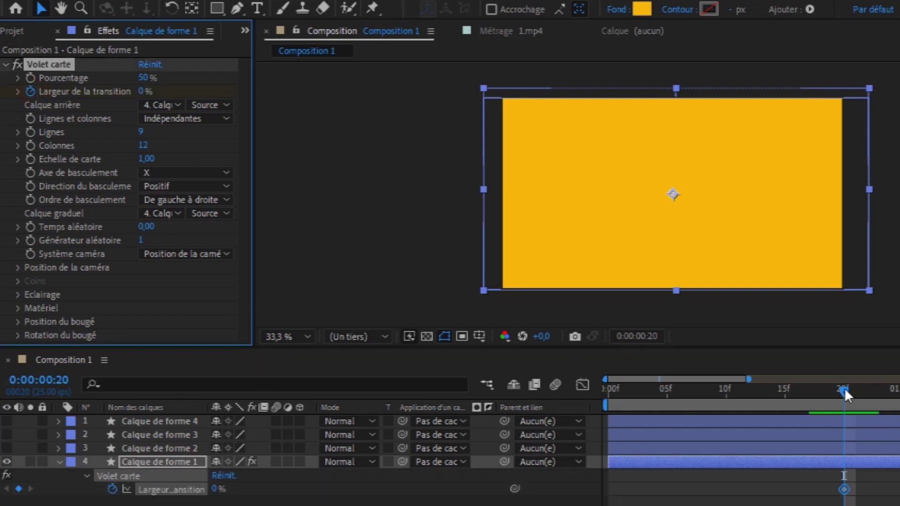
{"action": "key", "text": "Home"}
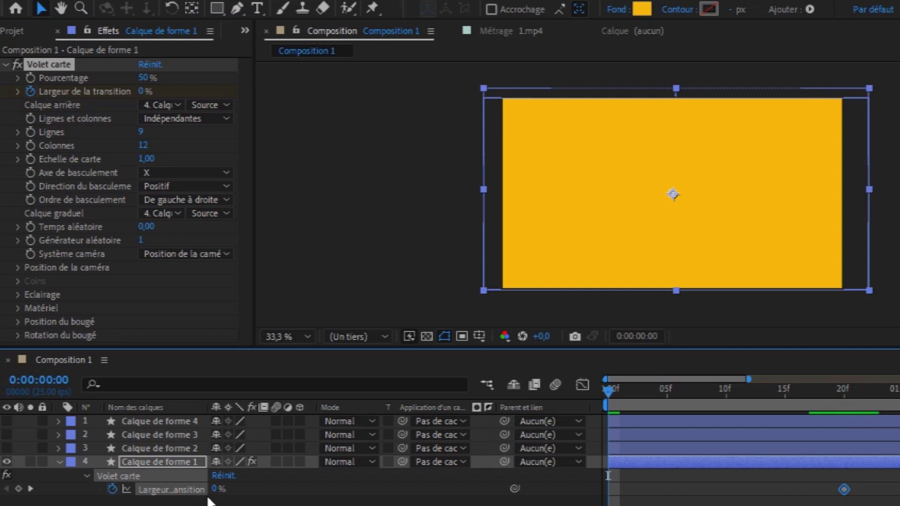
{"action": "left_click_drag", "start_coordinate": [217, 489], "coordinate": [361, 498]}
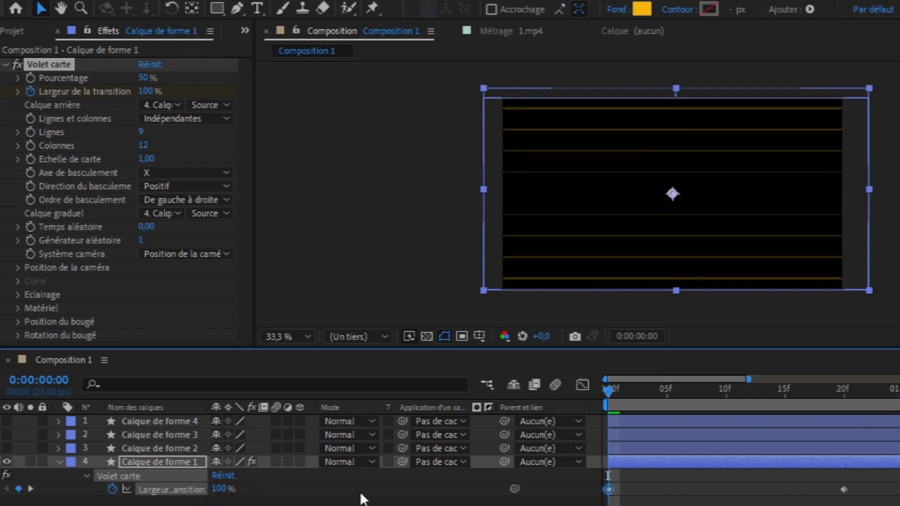
{"action": "key", "text": "shift+p"}
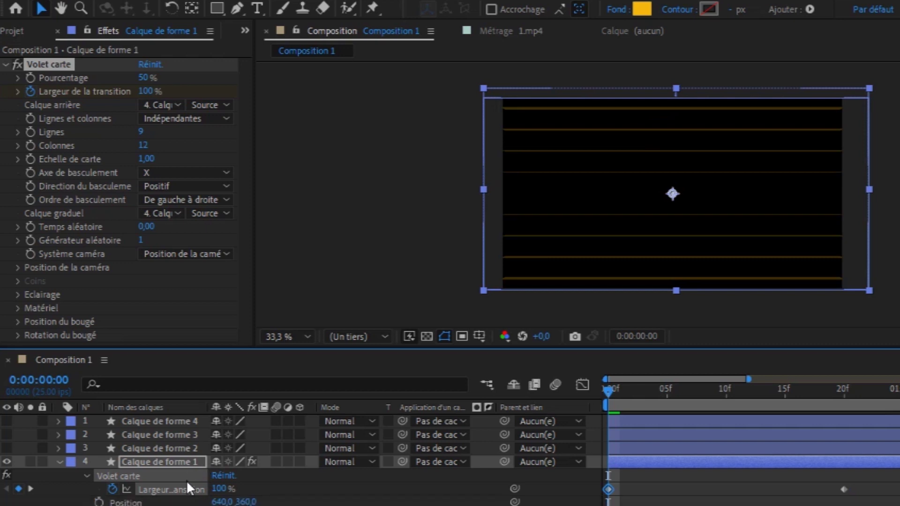
{"action": "mouse_move", "coordinate": [609, 389]}
{"action": "left_mouse_down"}
{"action": "mouse_move", "coordinate": [645, 465]}
{"action": "mouse_move", "coordinate": [624, 475]}
{"action": "left_mouse_up"}
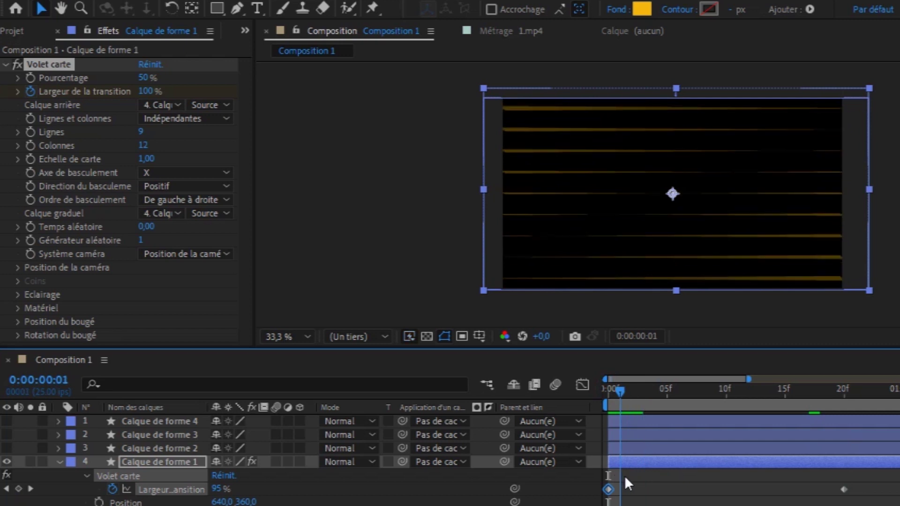
Keyframe Calque de forme 1's Position so it starts at X -828, off the left edge, at frame 0.
{"action": "left_click", "coordinate": [99, 502]}
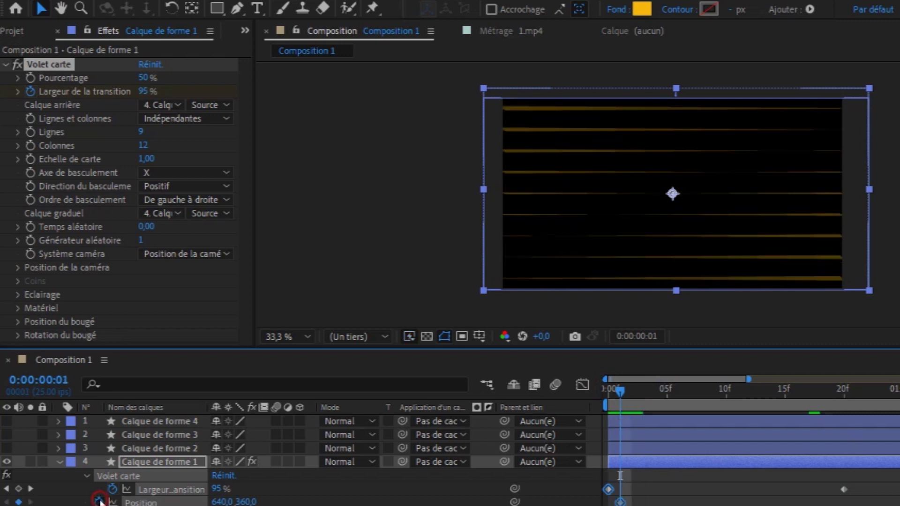
{"action": "left_click_drag", "start_coordinate": [621, 388], "coordinate": [585, 404]}
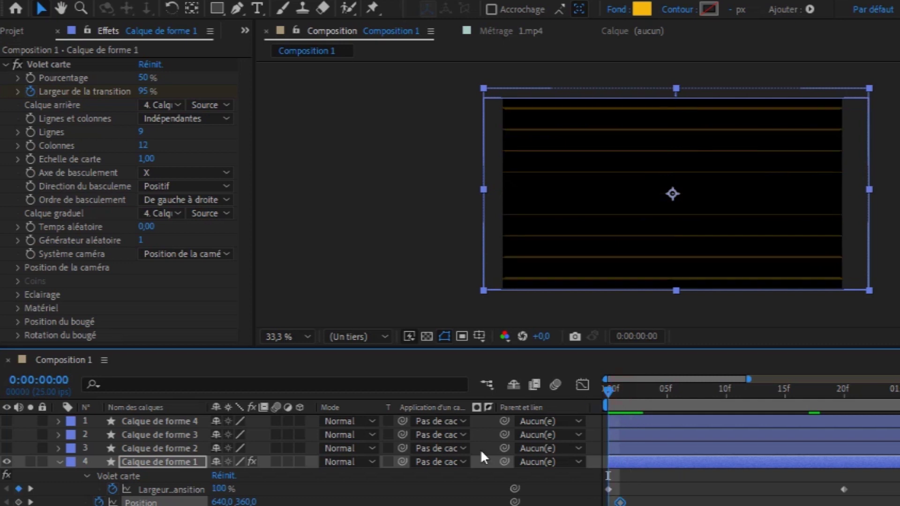
{"action": "mouse_move", "coordinate": [224, 502]}
{"action": "left_mouse_down"}
{"action": "mouse_move", "coordinate": [178, 502]}
{"action": "mouse_move", "coordinate": [228, 503]}
{"action": "left_mouse_up"}
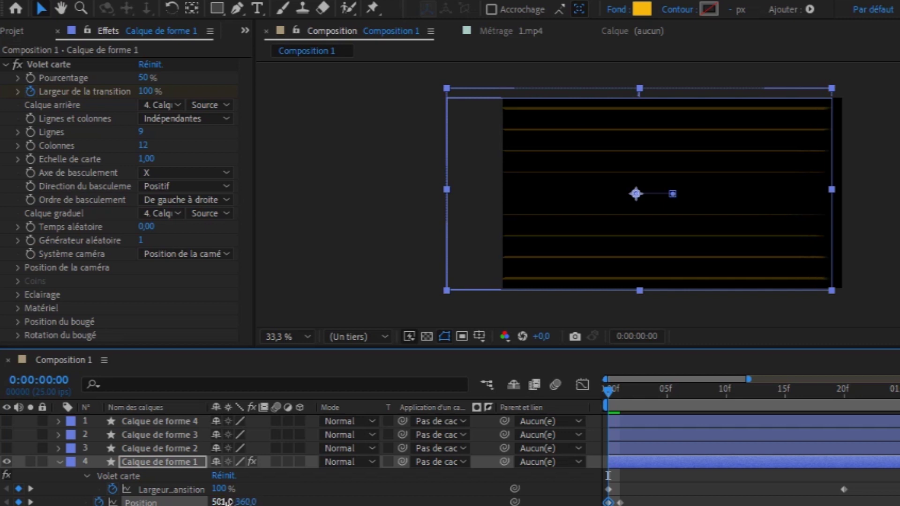
{"action": "left_click_drag", "start_coordinate": [227, 502], "coordinate": [155, 503]}
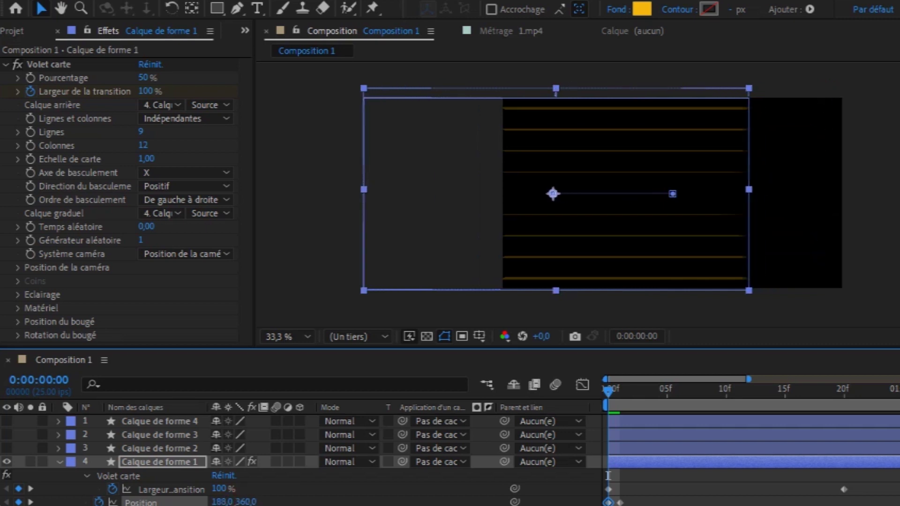
{"action": "left_click_drag", "start_coordinate": [225, 502], "coordinate": [118, 502]}
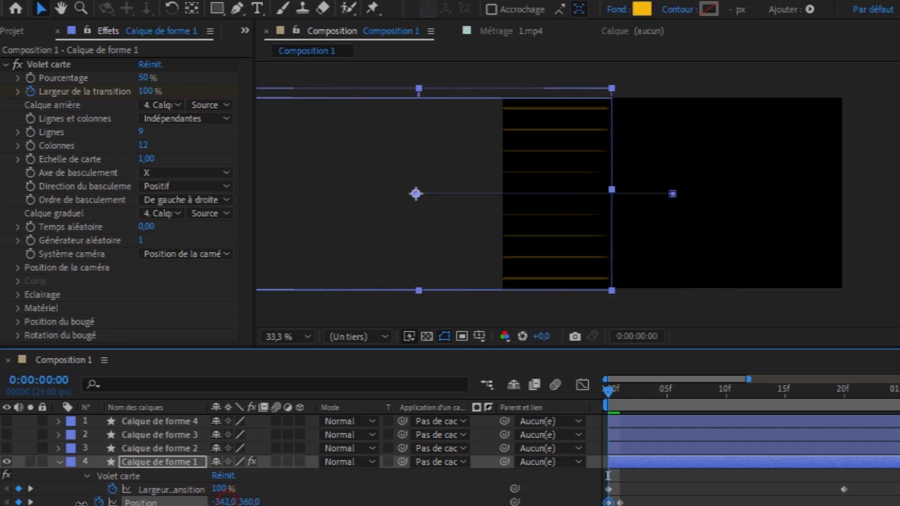
{"action": "left_click_drag", "start_coordinate": [225, 502], "coordinate": [155, 502]}
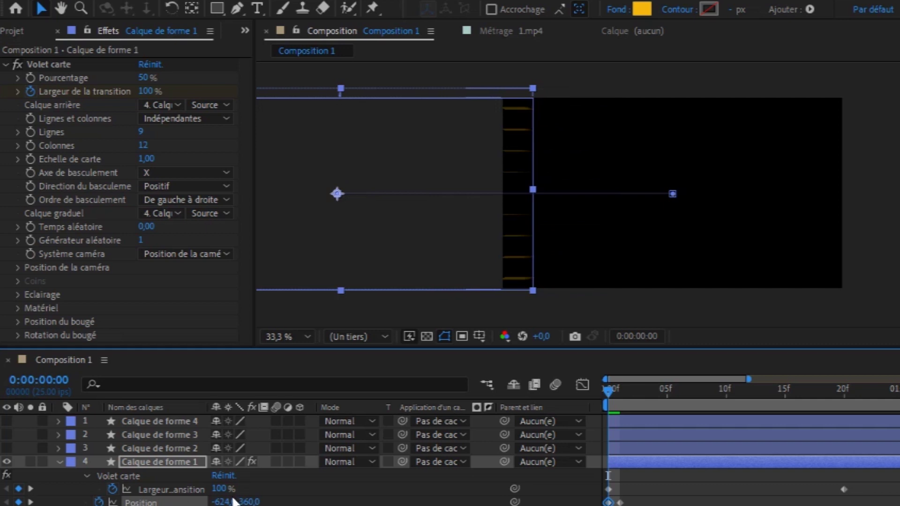
{"action": "left_click_drag", "start_coordinate": [220, 502], "coordinate": [63, 504]}
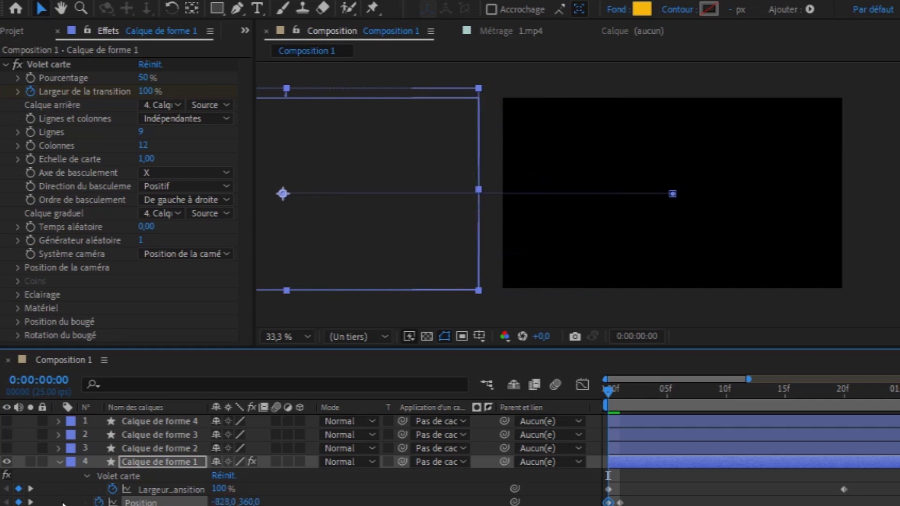
{"action": "left_click_drag", "start_coordinate": [599, 392], "coordinate": [708, 406]}
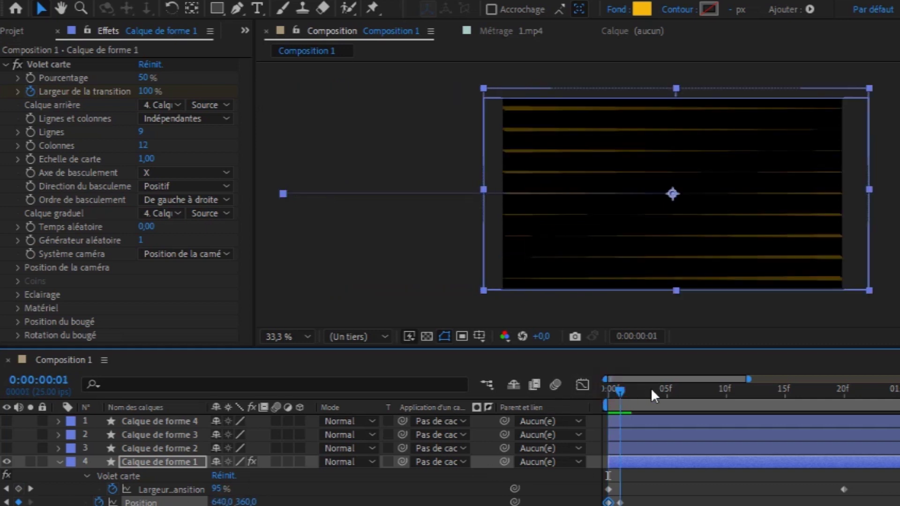
{"action": "key", "text": "Home"}
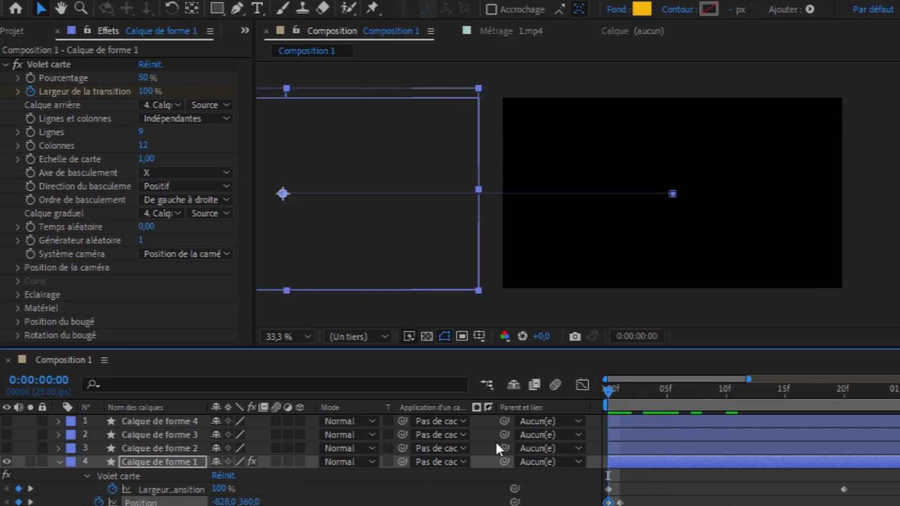
{"action": "left_click", "coordinate": [112, 474]}
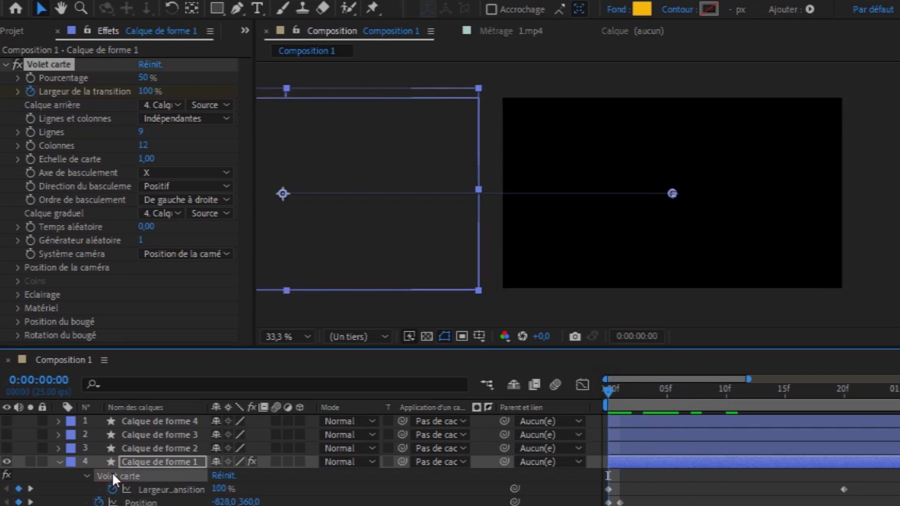
Copy Volet carte from layer 4, paste it onto layers 1–3, and make those layers visible.
{"action": "key", "text": "ctrl+c"}
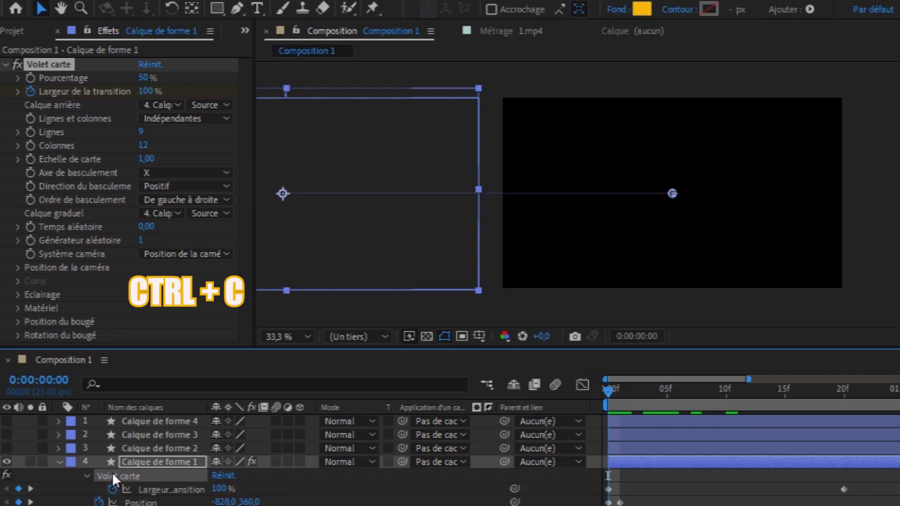
{"action": "left_click", "coordinate": [164, 447]}
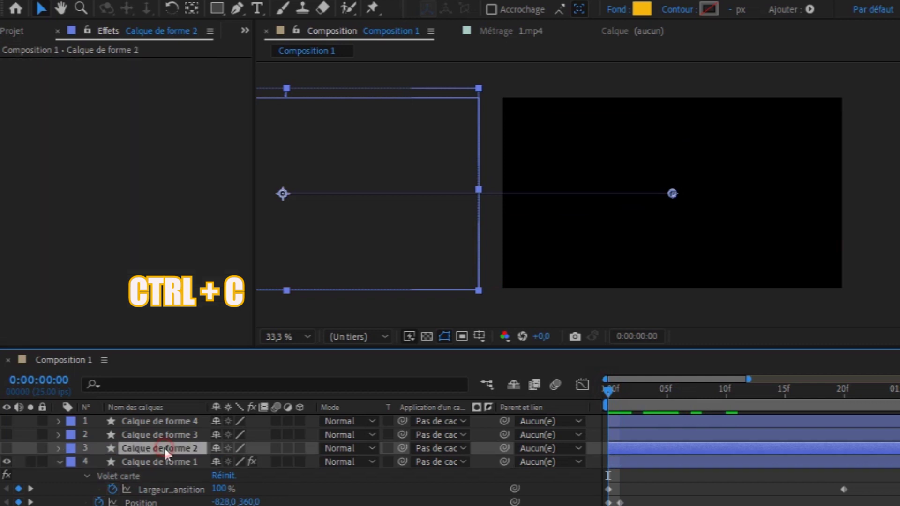
{"action": "left_click", "coordinate": [170, 421], "text": "shift"}
{"action": "key", "text": "ctrl+v"}
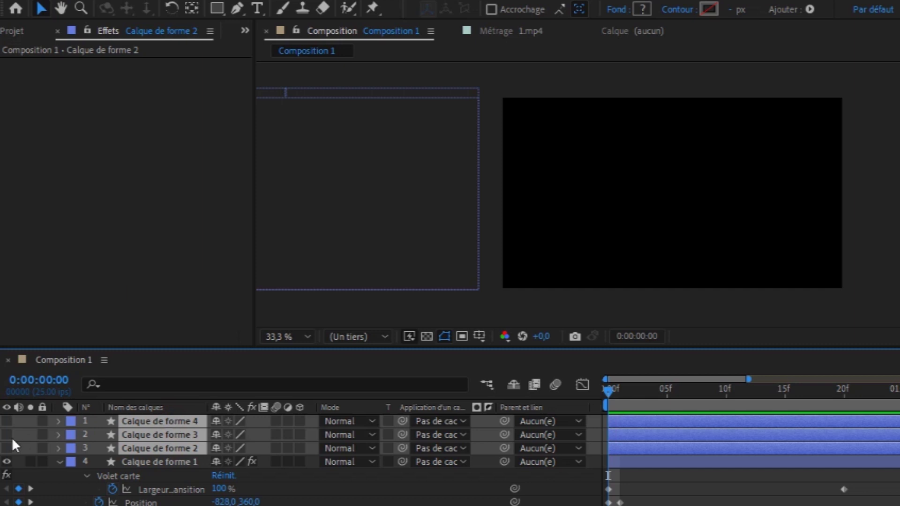
{"action": "left_click_drag", "start_coordinate": [8, 421], "coordinate": [7, 448]}
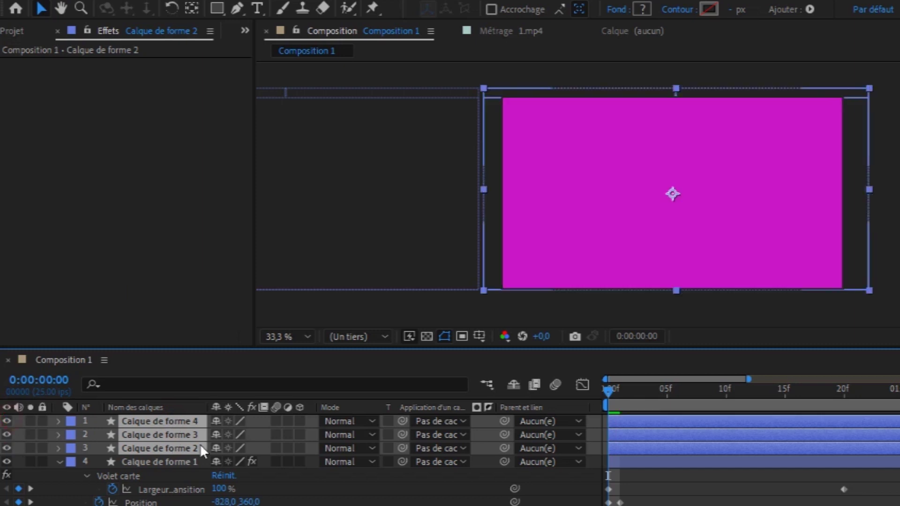
{"action": "key", "text": "ctrl+v"}
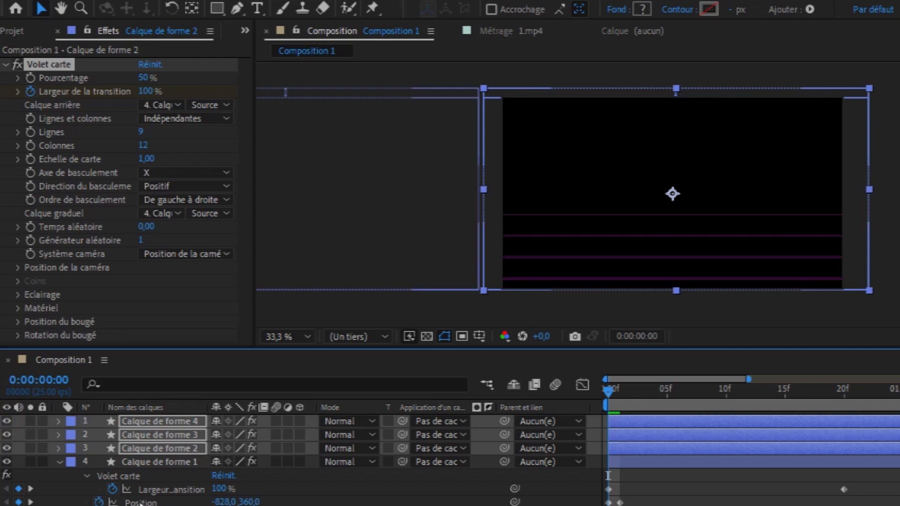
Reselect the three upper shape layers and collapse Calque de forme 1's properties.
{"action": "left_click", "coordinate": [140, 503]}
{"action": "left_click", "coordinate": [141, 502]}
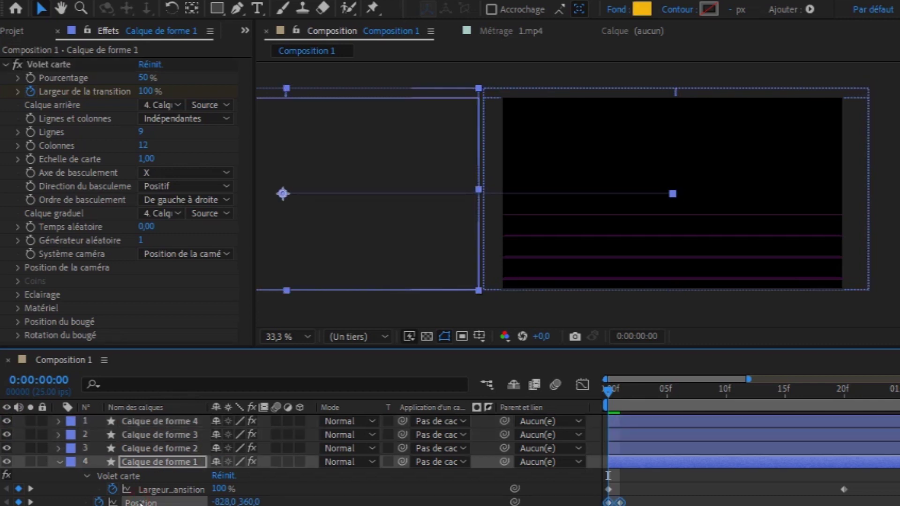
{"action": "left_click", "coordinate": [168, 448]}
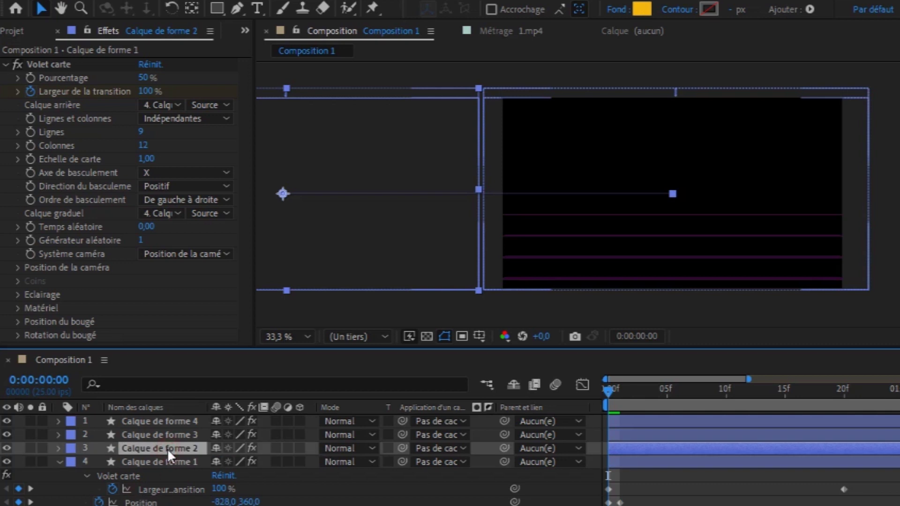
{"action": "left_click", "coordinate": [172, 419], "text": "shift"}
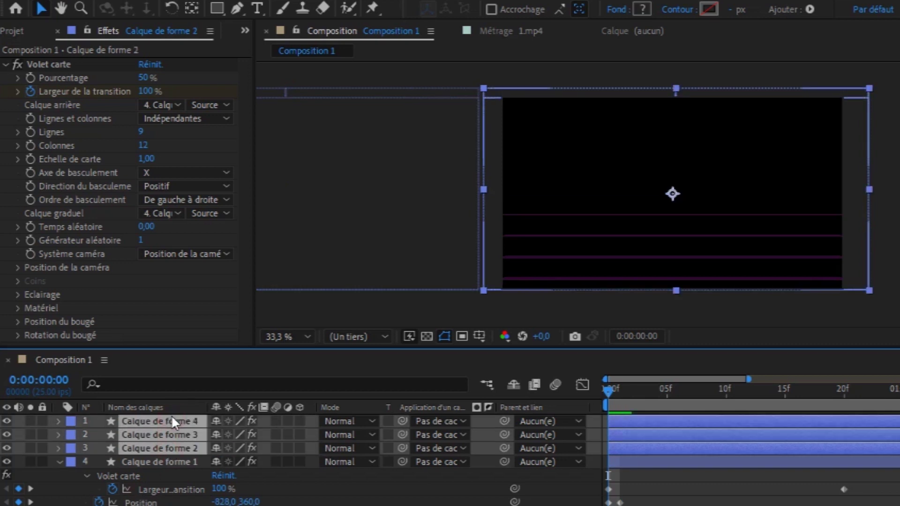
{"action": "left_click", "coordinate": [59, 462]}
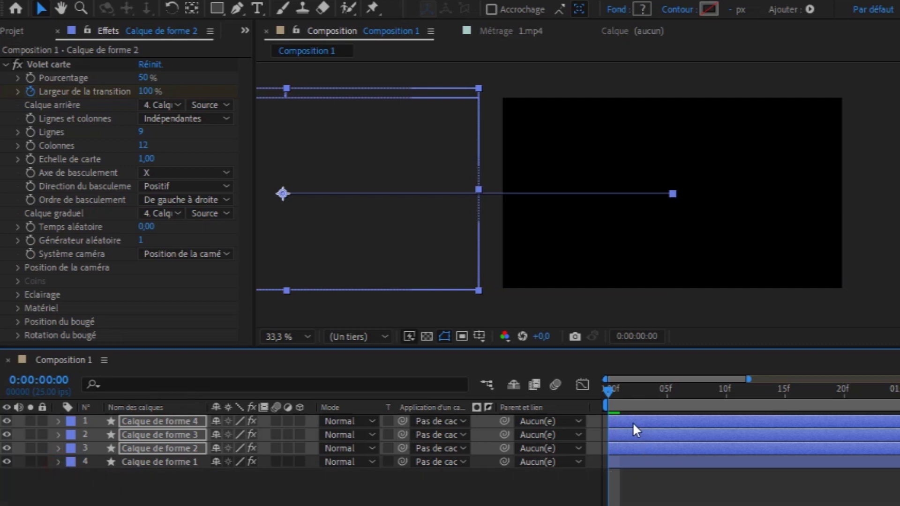
Offset the shape layers in the timeline so each starts about two frames after the one below.
{"action": "left_click_drag", "start_coordinate": [635, 420], "coordinate": [649, 420]}
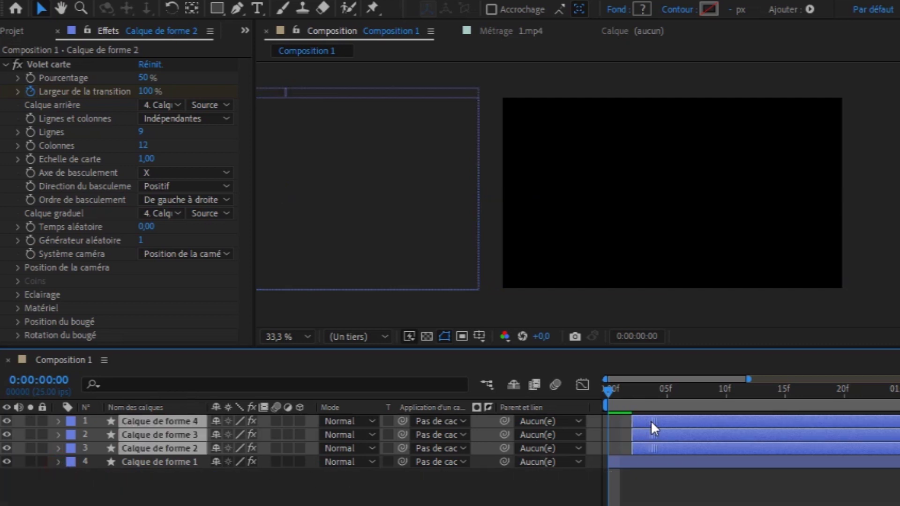
{"action": "left_click", "coordinate": [557, 485]}
{"action": "left_click", "coordinate": [651, 439]}
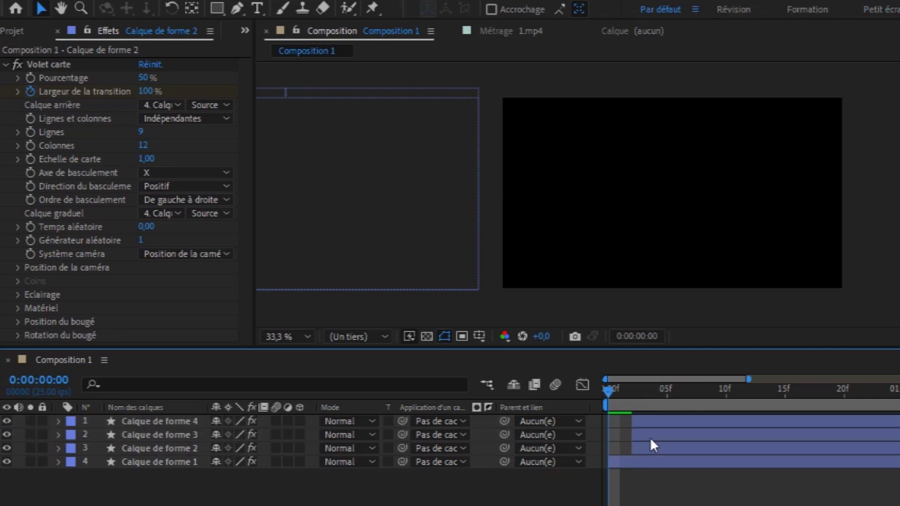
{"action": "left_click", "coordinate": [663, 425], "text": "shift"}
{"action": "left_click_drag", "start_coordinate": [662, 425], "coordinate": [682, 419]}
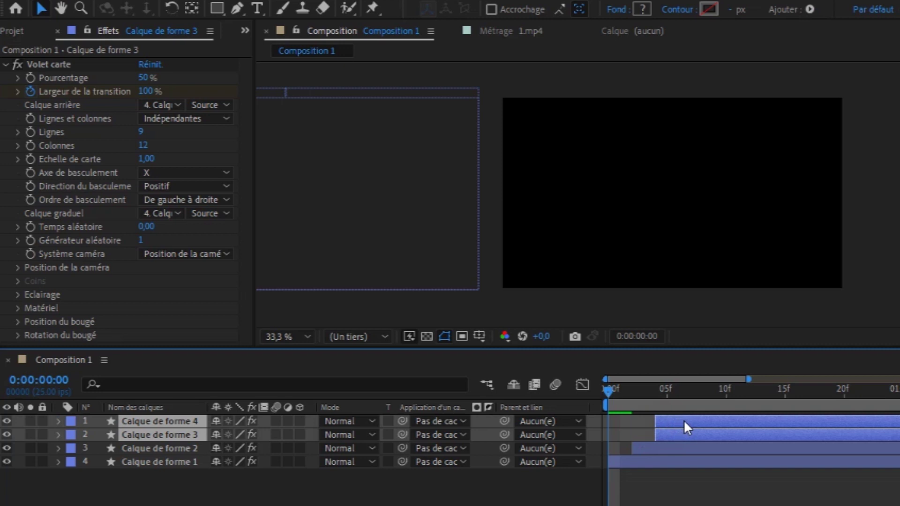
{"action": "left_click", "coordinate": [556, 492]}
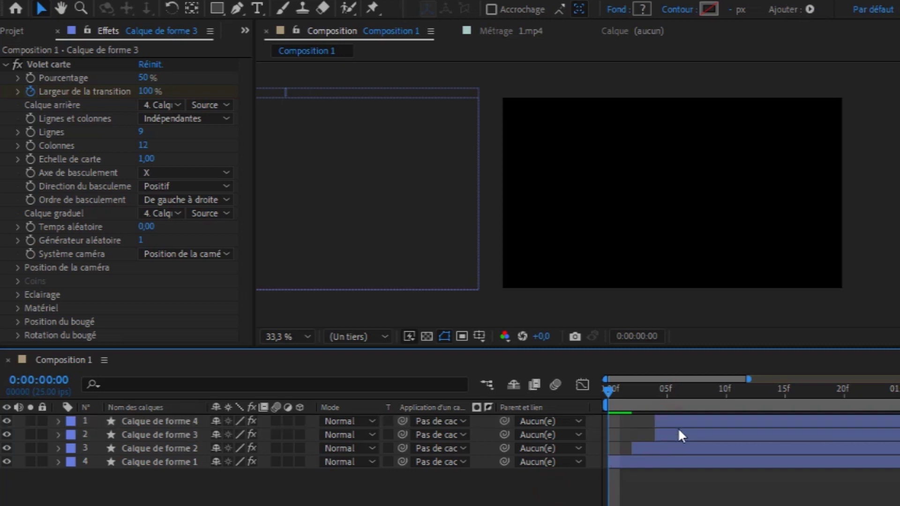
{"action": "left_click", "coordinate": [687, 420]}
{"action": "key", "text": "alt+Page_Down"}
{"action": "key", "text": "alt+Page_Down"}
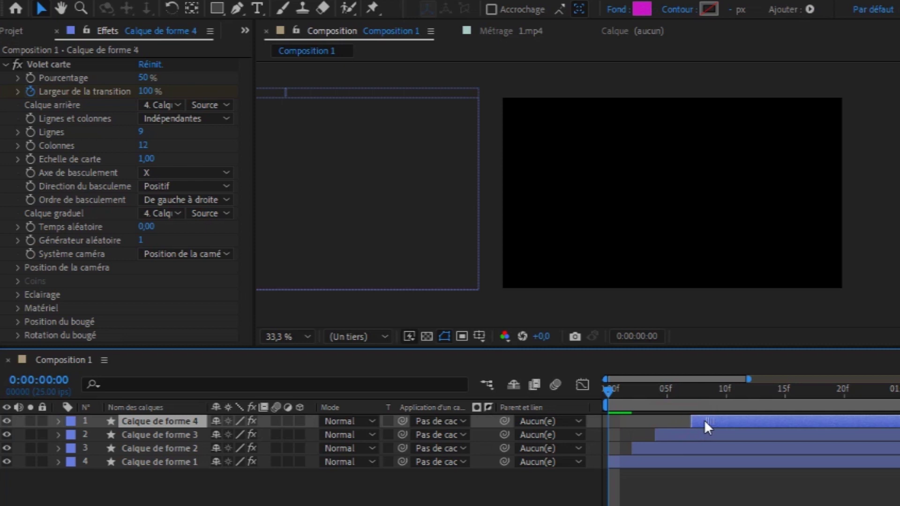
{"action": "left_click_drag", "start_coordinate": [615, 393], "coordinate": [692, 394]}
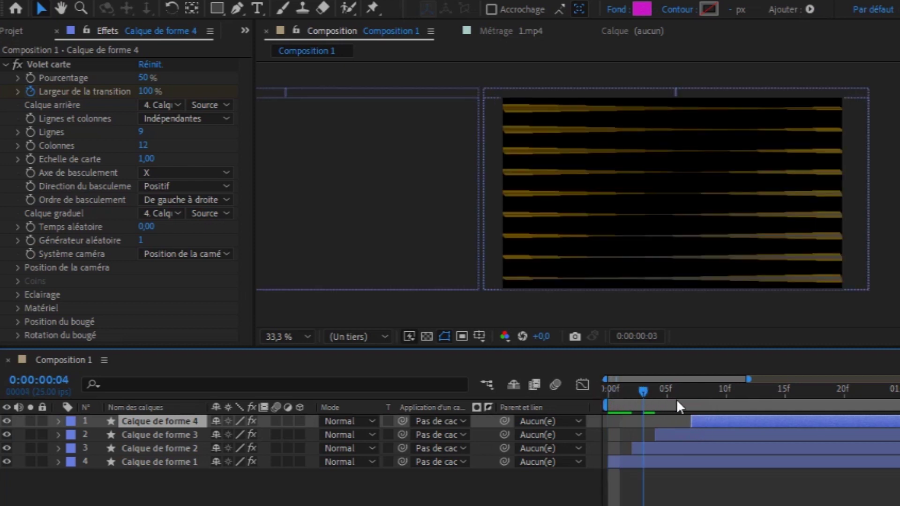
{"action": "key", "text": "Home"}
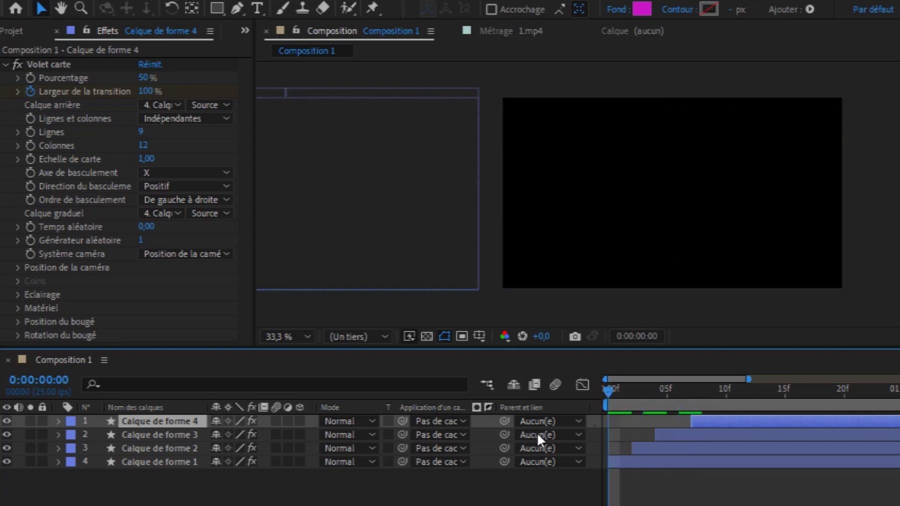
Preview the wipe, trim the work area to end near 3.6 seconds, and nudge all four shape layers later.
{"action": "key", "text": "space"}
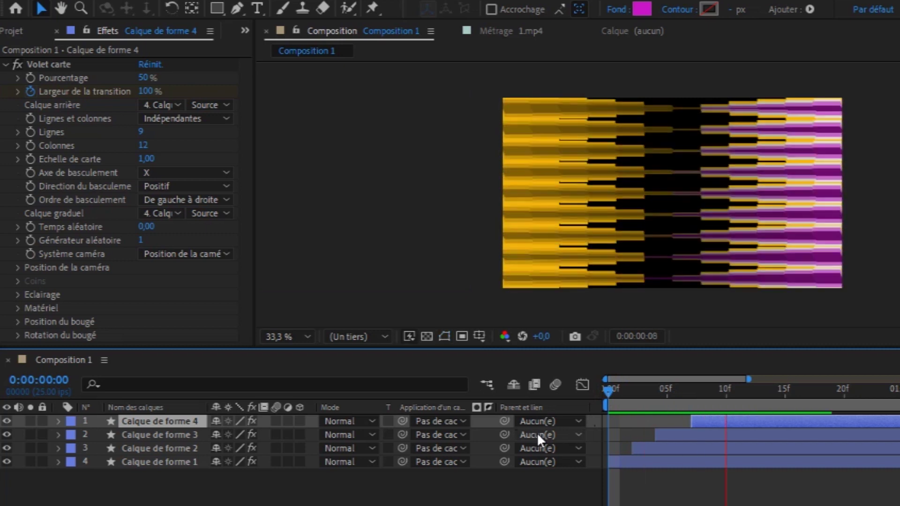
{"action": "key", "text": "space"}
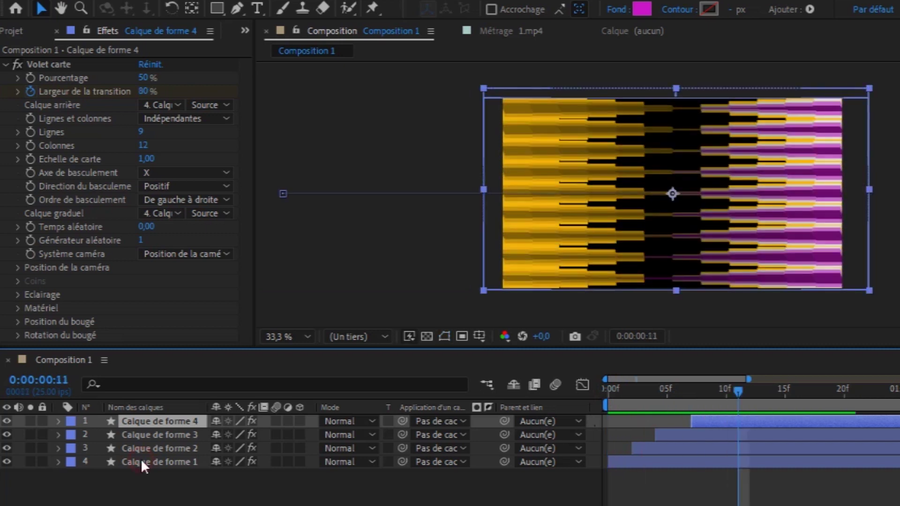
{"action": "left_click", "coordinate": [140, 460]}
{"action": "left_click", "coordinate": [171, 426], "text": "shift"}
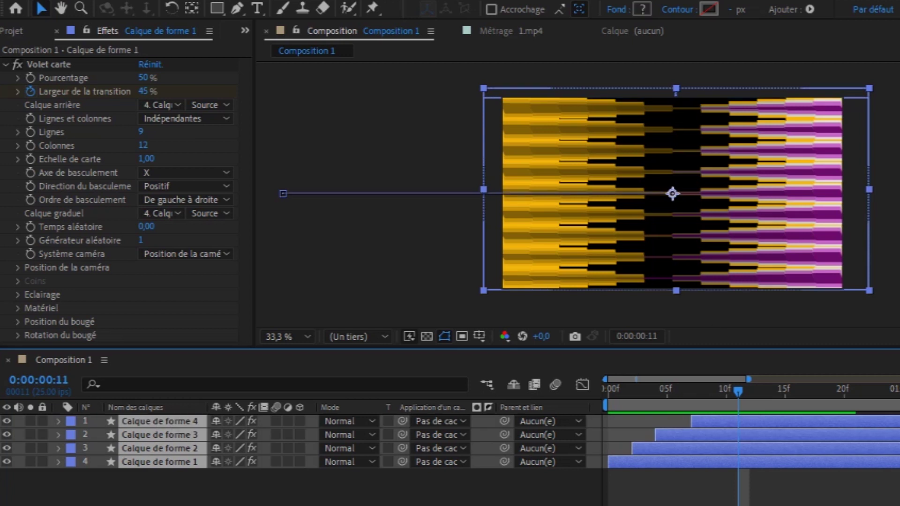
{"action": "key", "text": "semicolon"}
{"action": "mouse_move", "coordinate": [890, 406]}
{"action": "left_mouse_down"}
{"action": "mouse_move", "coordinate": [838, 406]}
{"action": "mouse_move", "coordinate": [876, 426]}
{"action": "left_mouse_up"}
{"action": "left_click_drag", "start_coordinate": [876, 426], "coordinate": [871, 426]}
{"action": "left_click", "coordinate": [663, 418]}
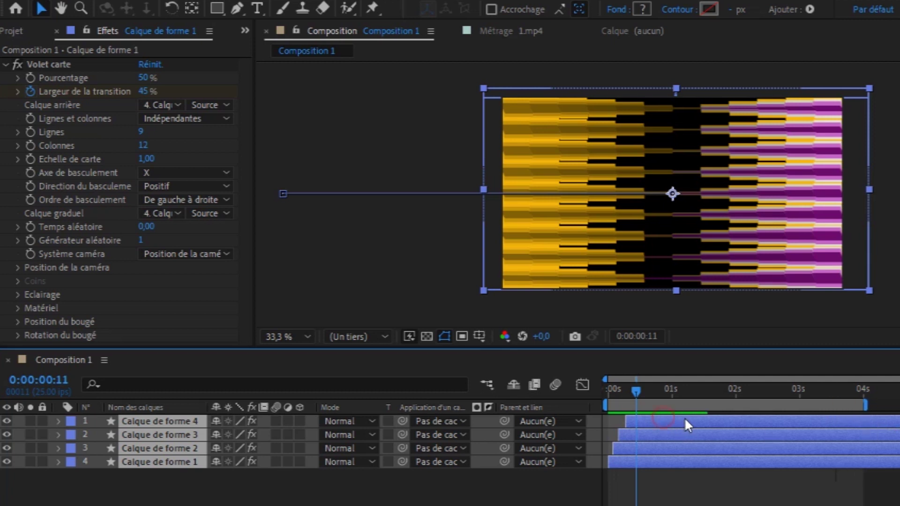
{"action": "left_click_drag", "start_coordinate": [692, 419], "coordinate": [695, 419]}
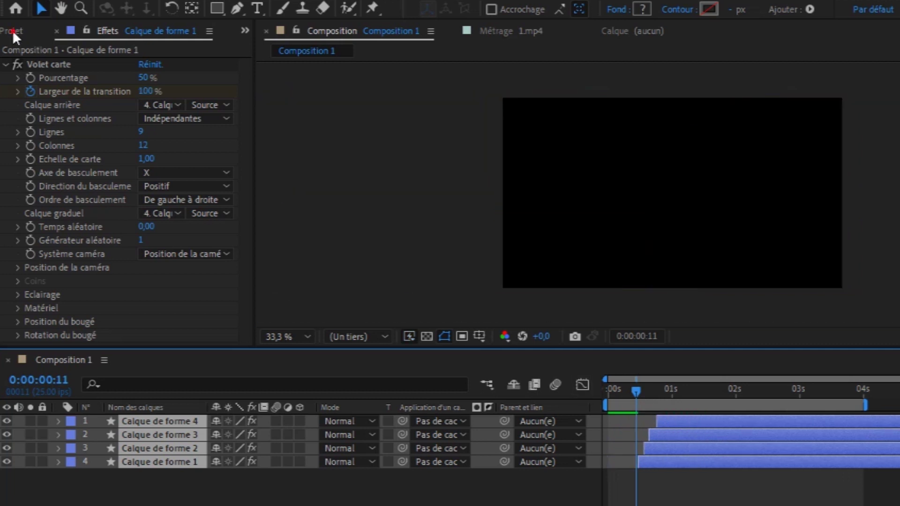
Place 1.mp4 below the shape layers and scale it up to about 226% to fill the frame.
{"action": "left_click", "coordinate": [12, 30]}
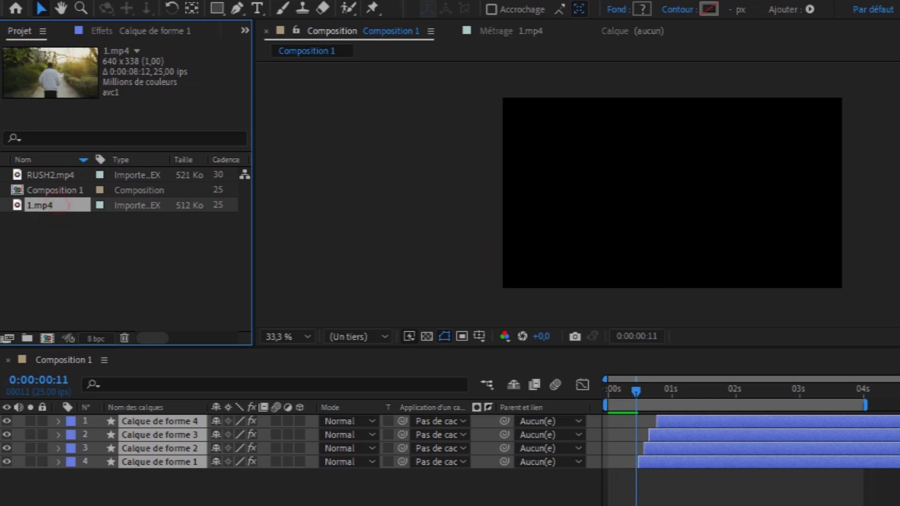
{"action": "left_click_drag", "start_coordinate": [57, 205], "coordinate": [94, 470]}
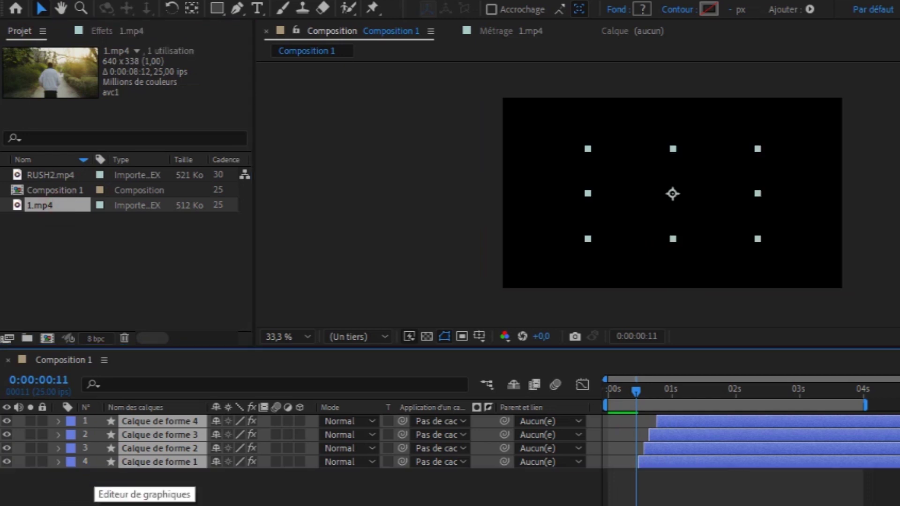
{"action": "key", "text": "s"}
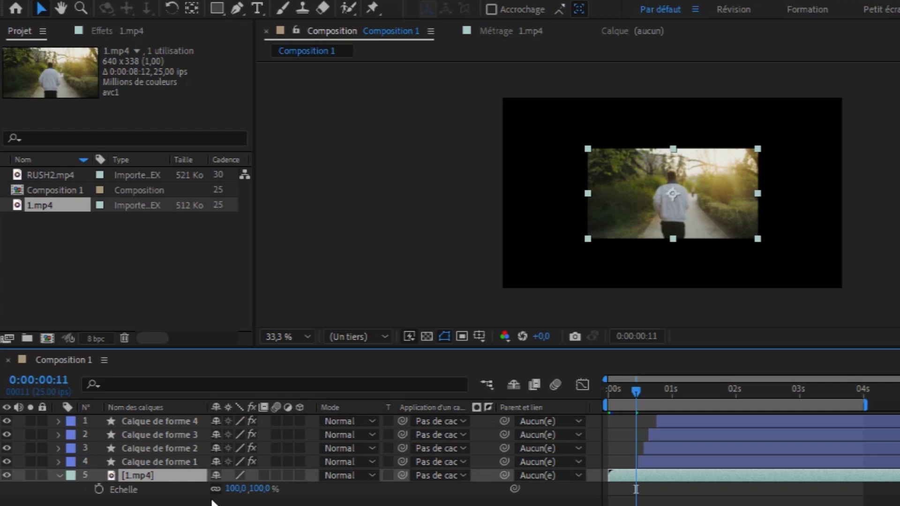
{"action": "left_click_drag", "start_coordinate": [233, 489], "coordinate": [336, 492]}
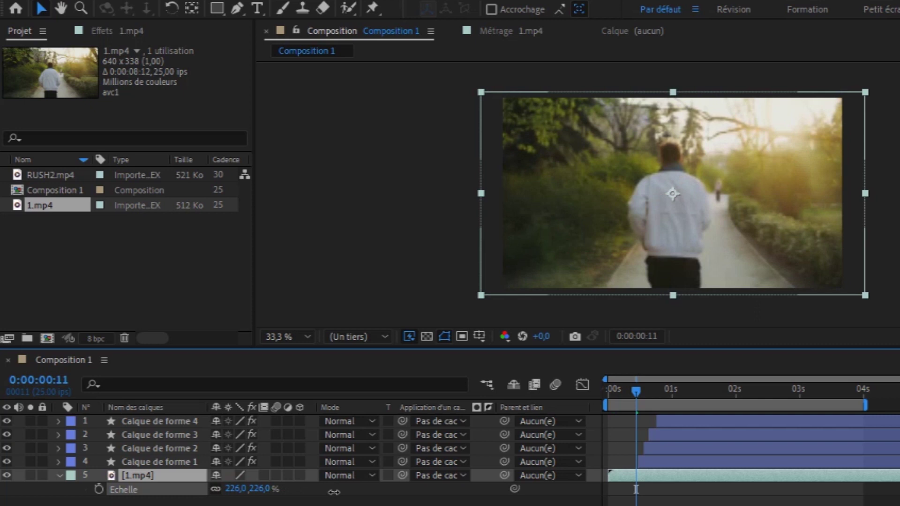
{"action": "left_click", "coordinate": [62, 475]}
{"action": "left_click", "coordinate": [43, 174]}
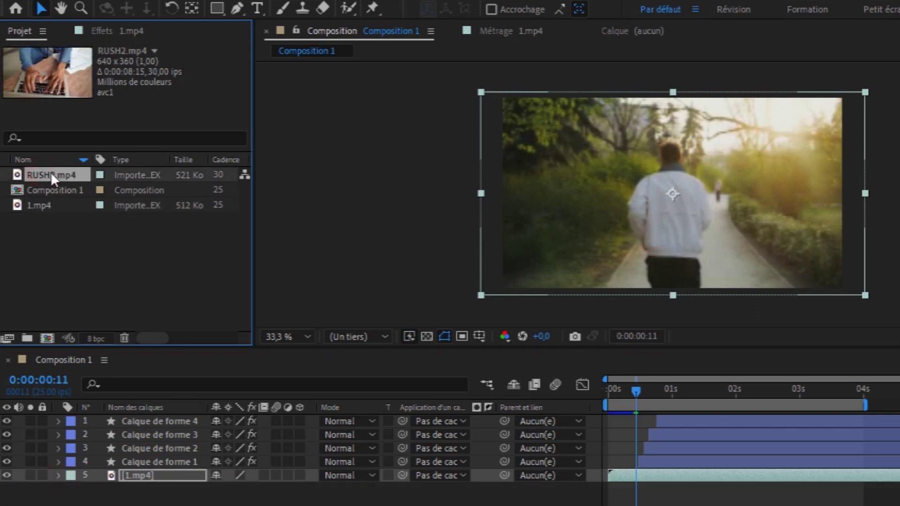
Place RUSH2.mp4 as layer 2 under the top shape layer, starting at about 1 second.
{"action": "left_click_drag", "start_coordinate": [69, 178], "coordinate": [142, 427]}
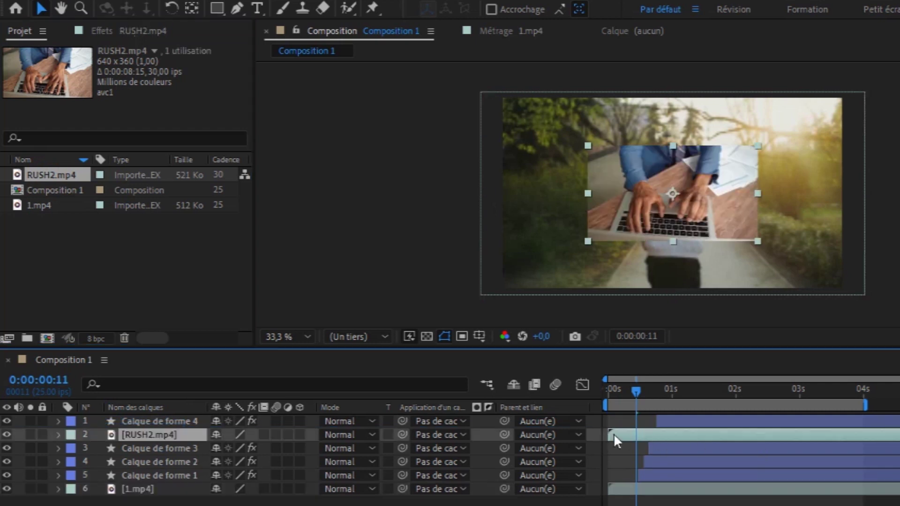
{"action": "left_click_drag", "start_coordinate": [638, 433], "coordinate": [663, 434]}
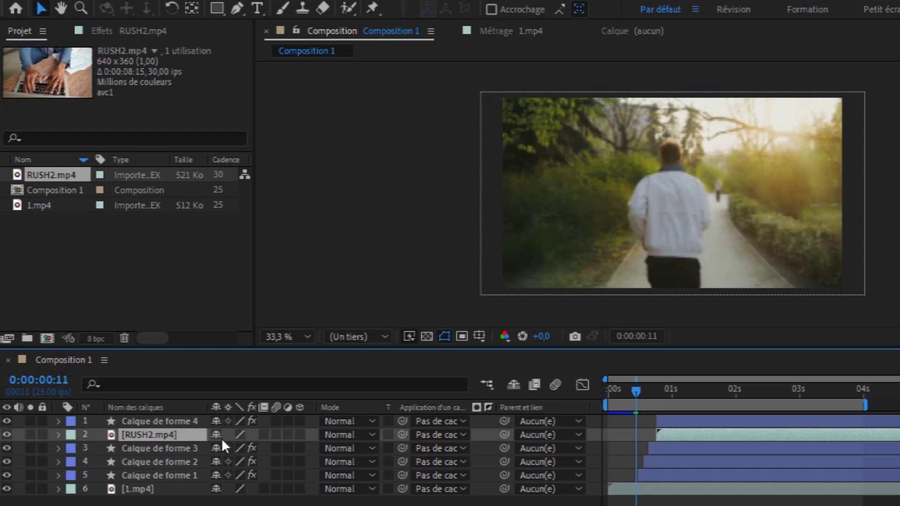
{"action": "left_click_drag", "start_coordinate": [637, 390], "coordinate": [674, 391]}
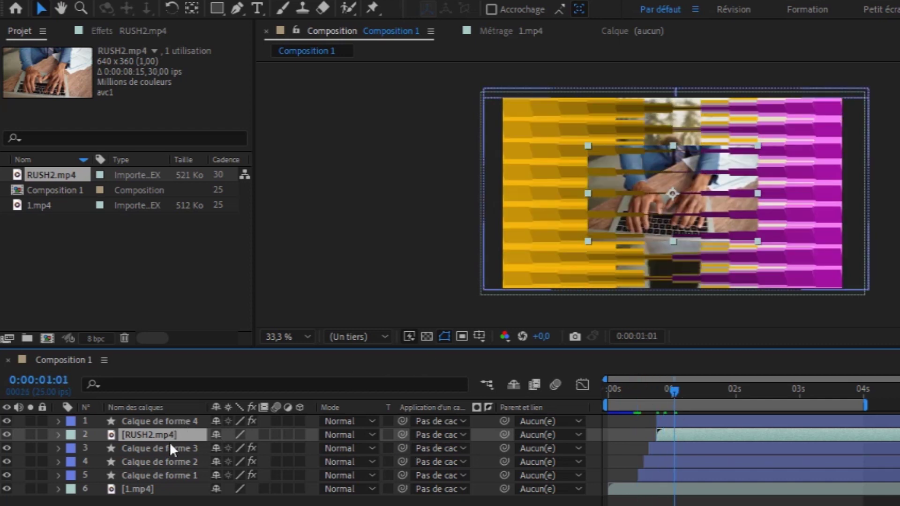
Scale RUSH2.mp4 to 222% so it fills the frame.
{"action": "key", "text": "s"}
{"action": "left_click_drag", "start_coordinate": [234, 448], "coordinate": [332, 447]}
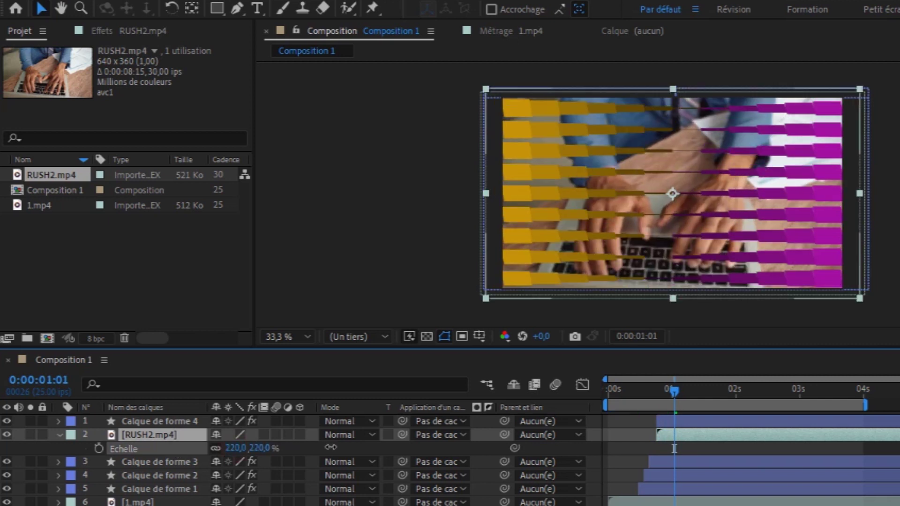
{"action": "key", "text": "Return"}
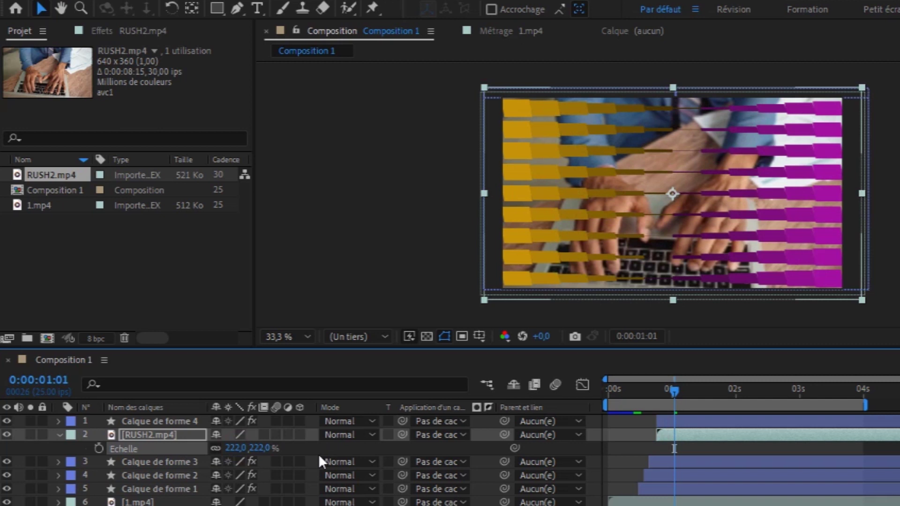
{"action": "left_click", "coordinate": [461, 434]}
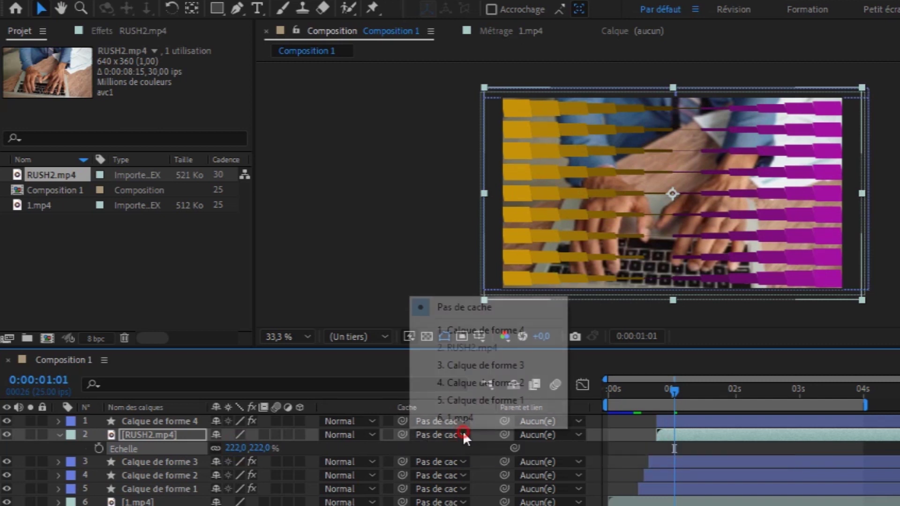
Matte RUSH2.mp4 to '1. Calque de forme 4', then scrub to check the wipe and return to the start.
{"action": "left_click", "coordinate": [504, 332]}
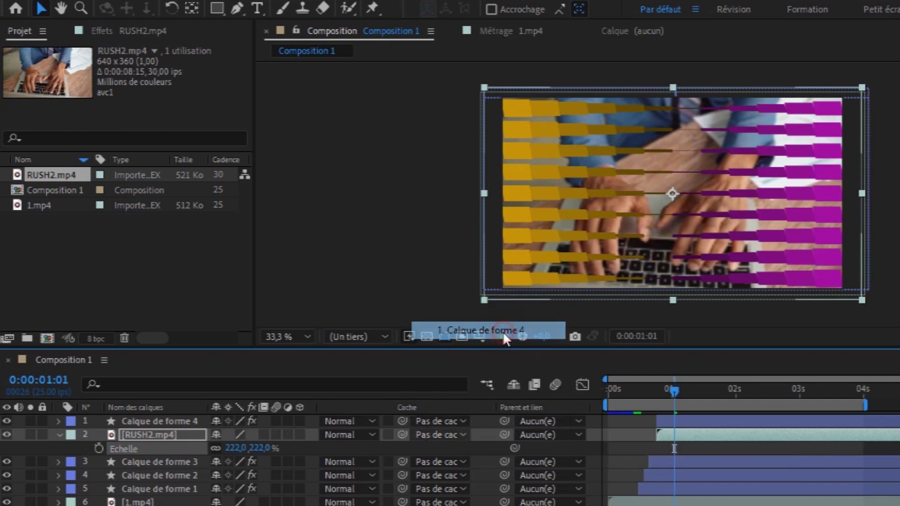
{"action": "left_click", "coordinate": [60, 435]}
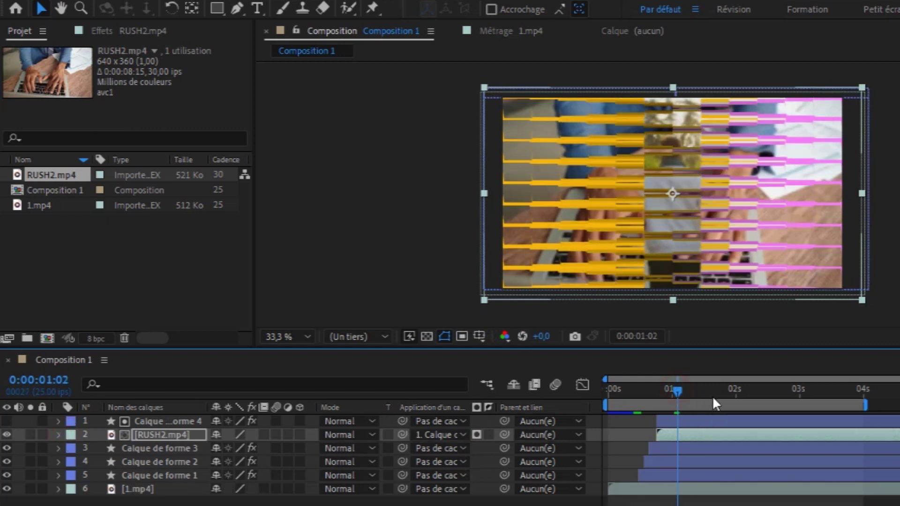
{"action": "left_click_drag", "start_coordinate": [675, 392], "coordinate": [715, 400]}
{"action": "key", "text": "Home"}
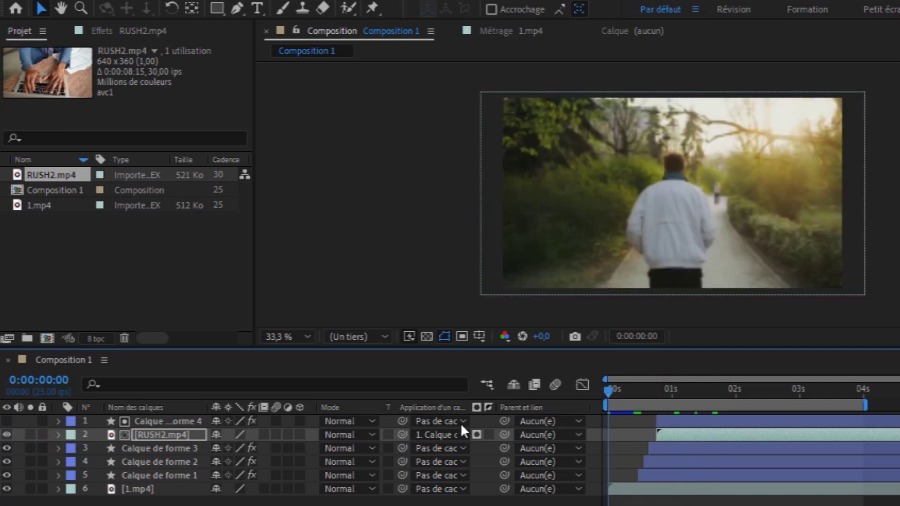
Hide the viewer's layer outlines and preview the card-wipe from 1.mp4 into RUSH2.mp4.
{"action": "key", "text": "ctrl+shift+h"}
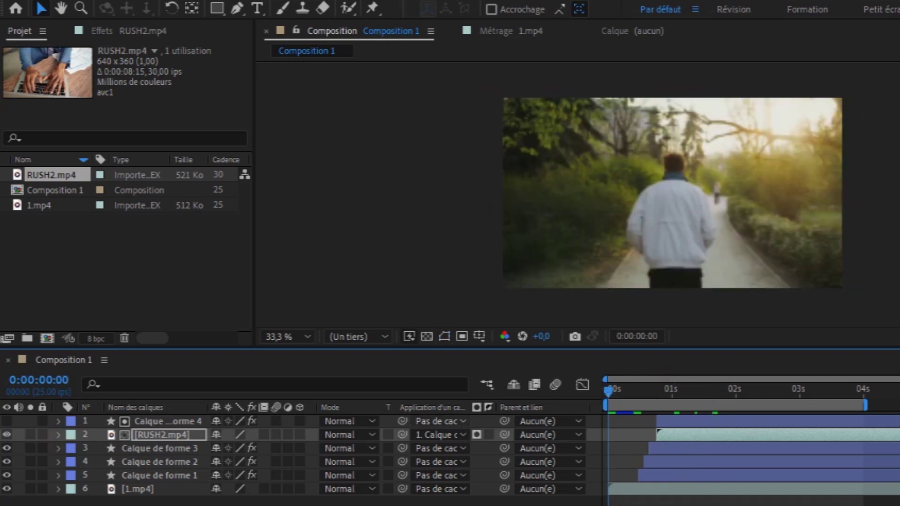
{"action": "key", "text": "space"}
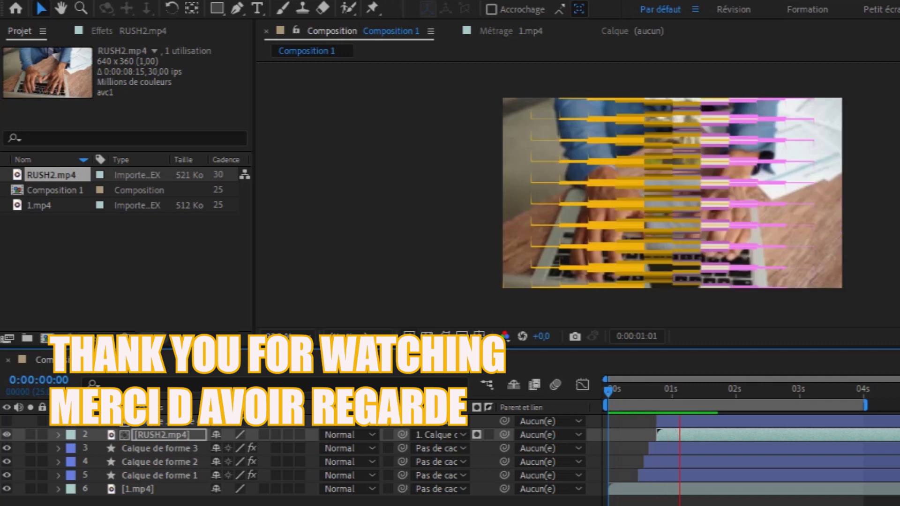